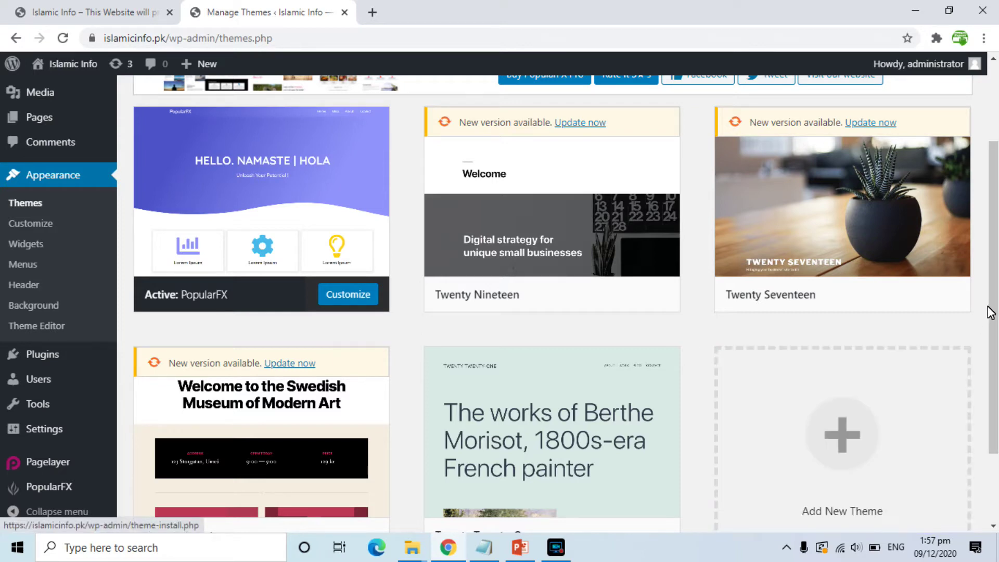
# - View the refreshed public home page of the site under the active PopularFX theme
pyautogui.moveTo(994, 305); pyautogui.dragTo(996, 219)
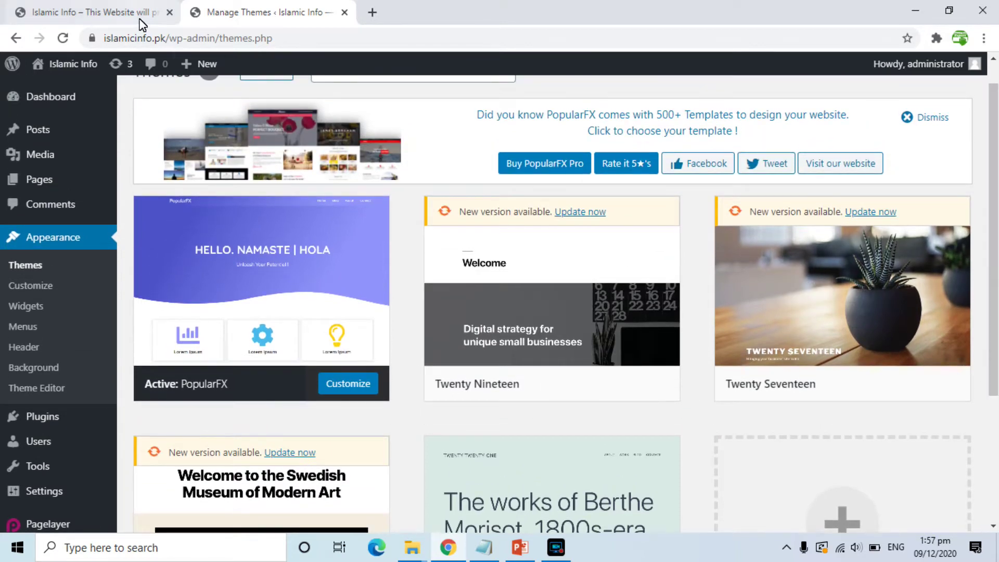
pyautogui.click(111, 12)
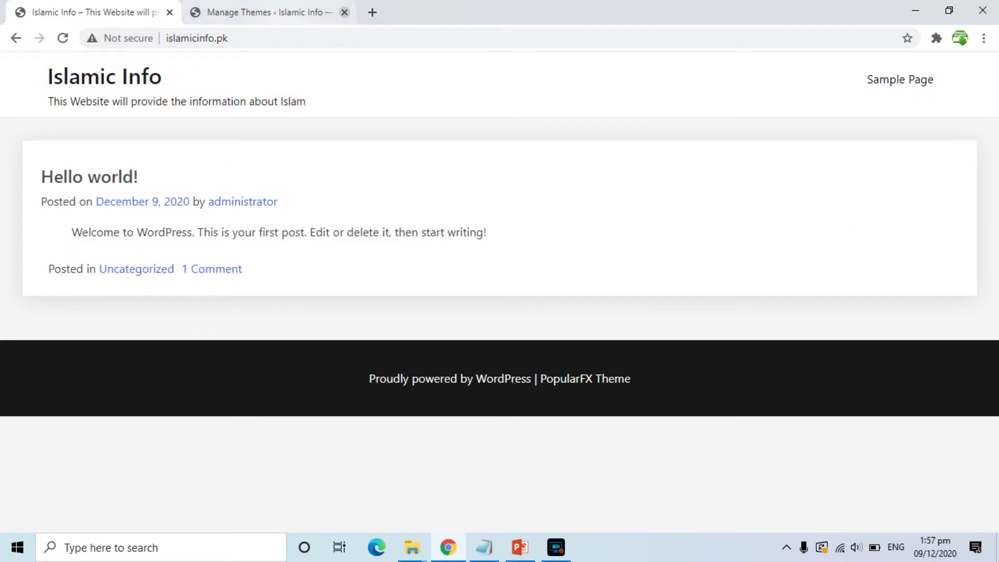
pyautogui.press('F5')
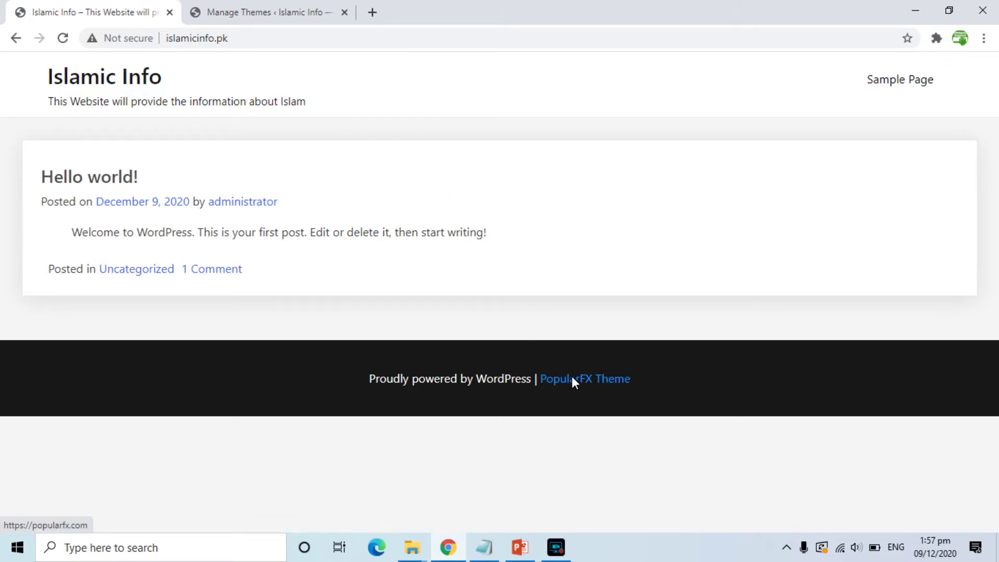
# - Live-preview the installed Twenty Seventeen theme, then activate and publish it
pyautogui.click(282, 13)
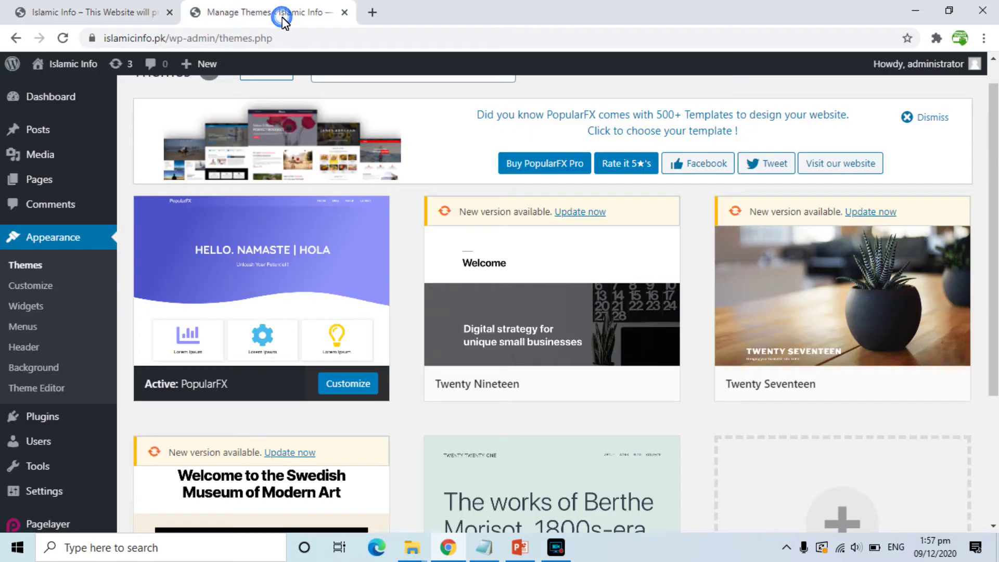
pyautogui.click(859, 314)
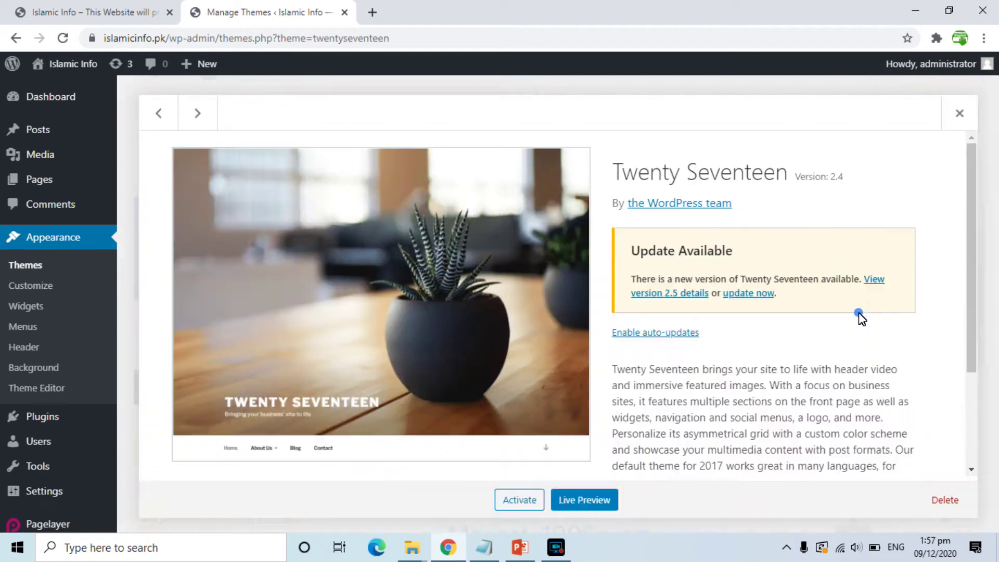
pyautogui.click(589, 501)
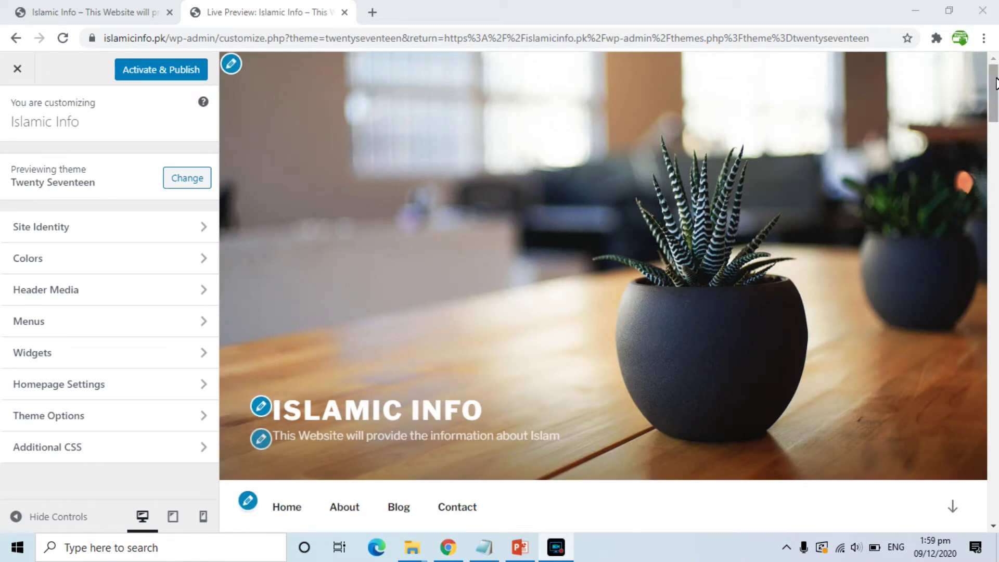
pyautogui.moveTo(993, 77); pyautogui.dragTo(983, 445)
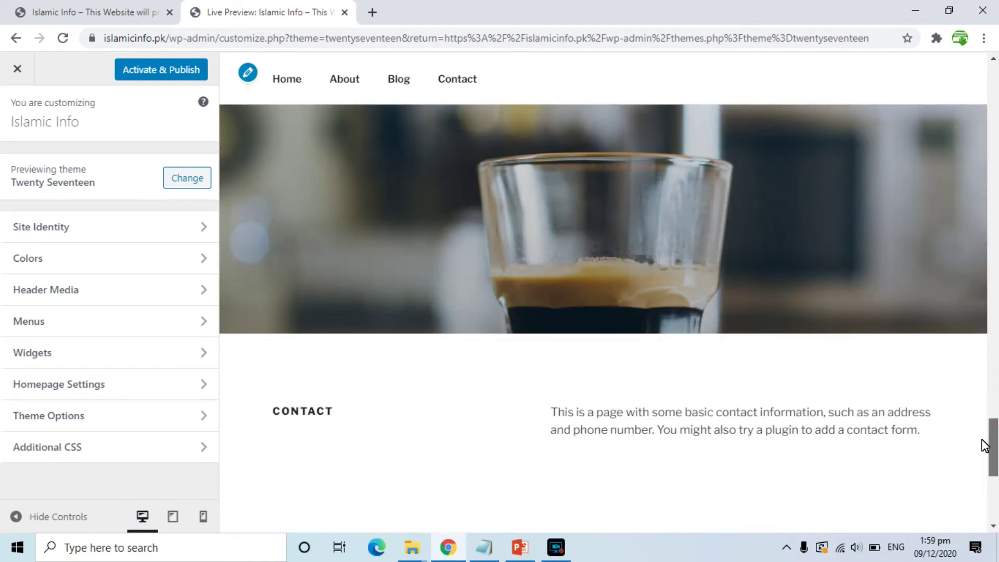
pyautogui.click(992, 138)
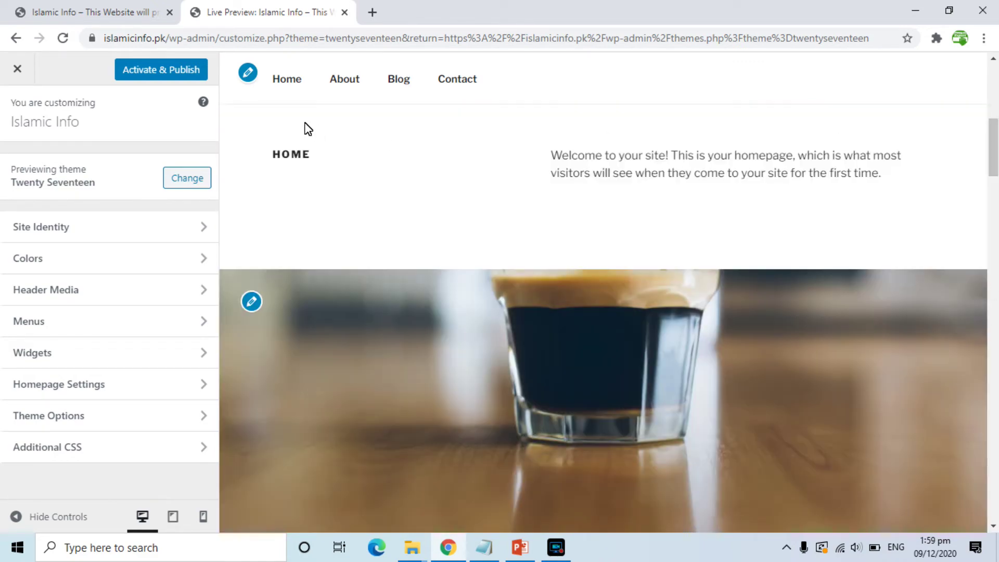
pyautogui.click(170, 69)
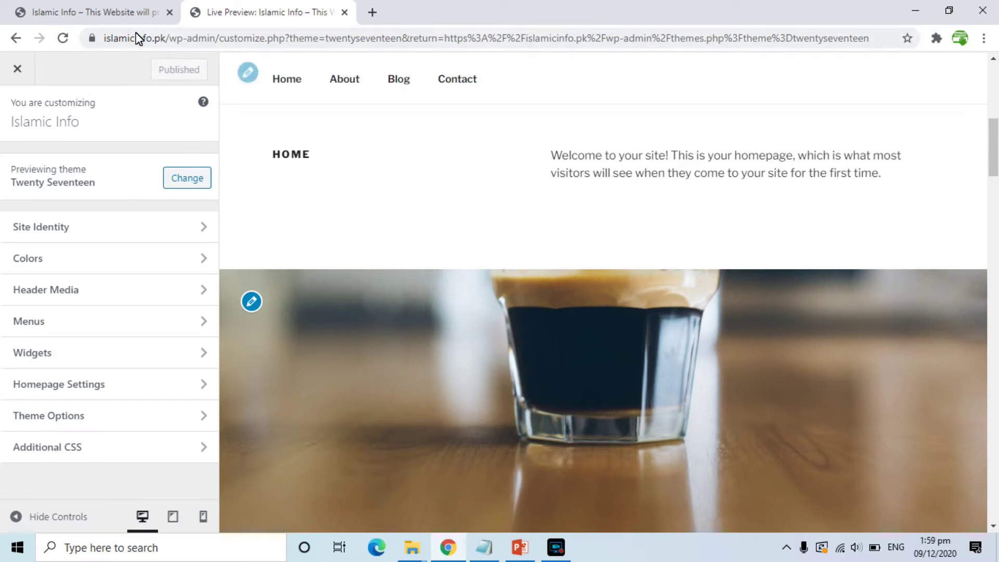
# - Reload the public home page and look through it with the Twenty Seventeen theme applied
pyautogui.click(124, 14)
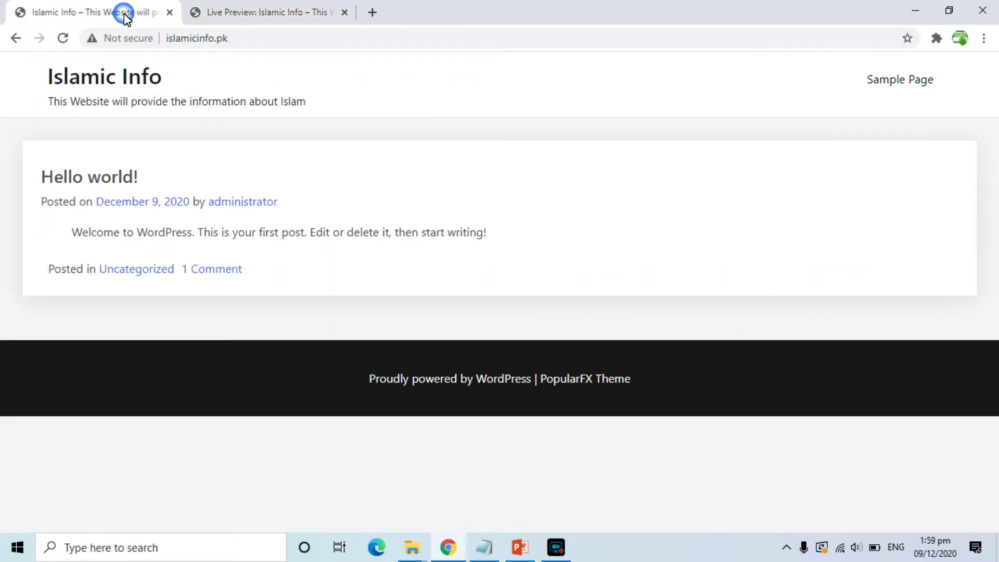
pyautogui.click(62, 38)
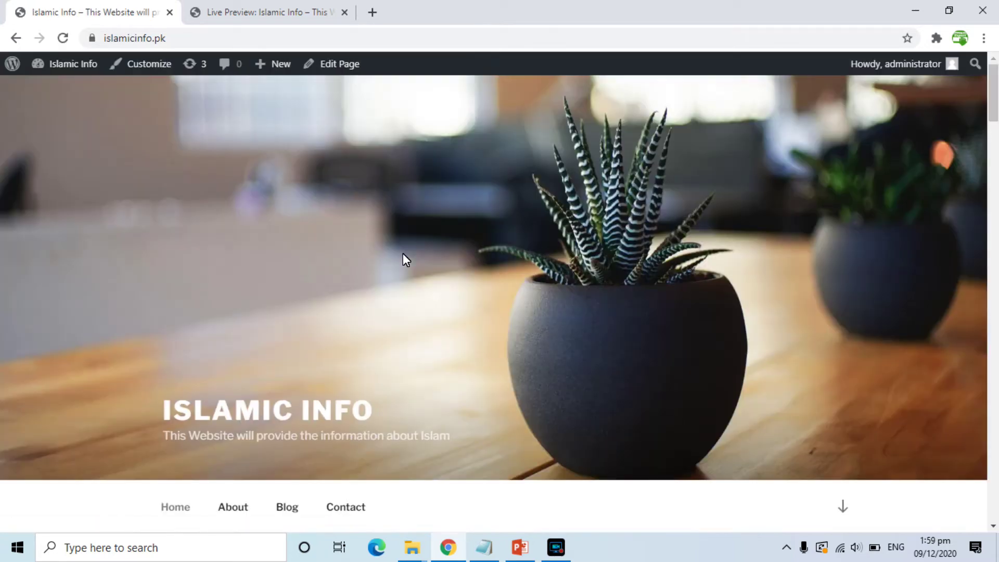
pyautogui.moveTo(995, 114); pyautogui.dragTo(996, 348)
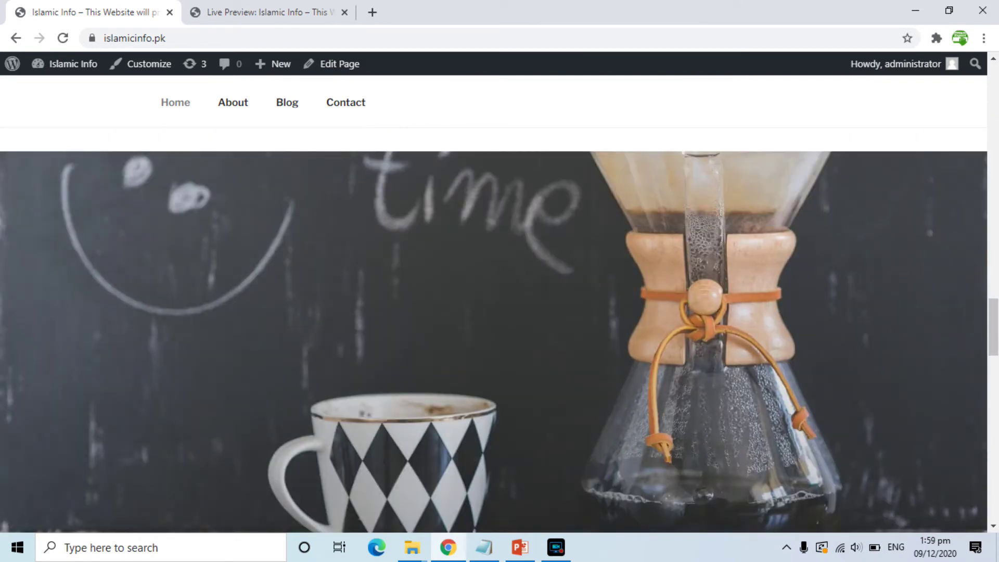
# - Leave the customizer and the Twenty Seventeen details, and open the page for adding new themes
pyautogui.click(198, 9)
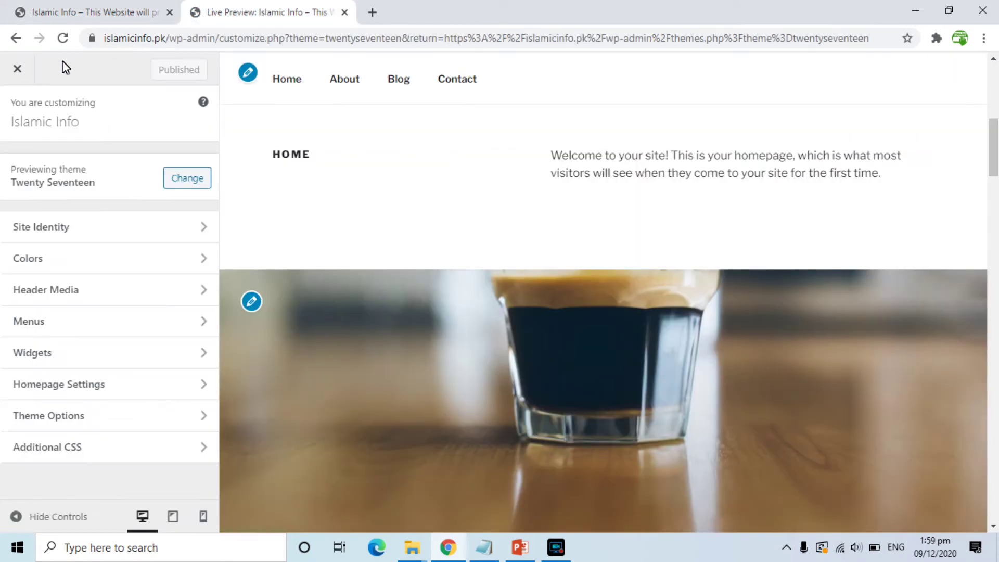
pyautogui.click(18, 68)
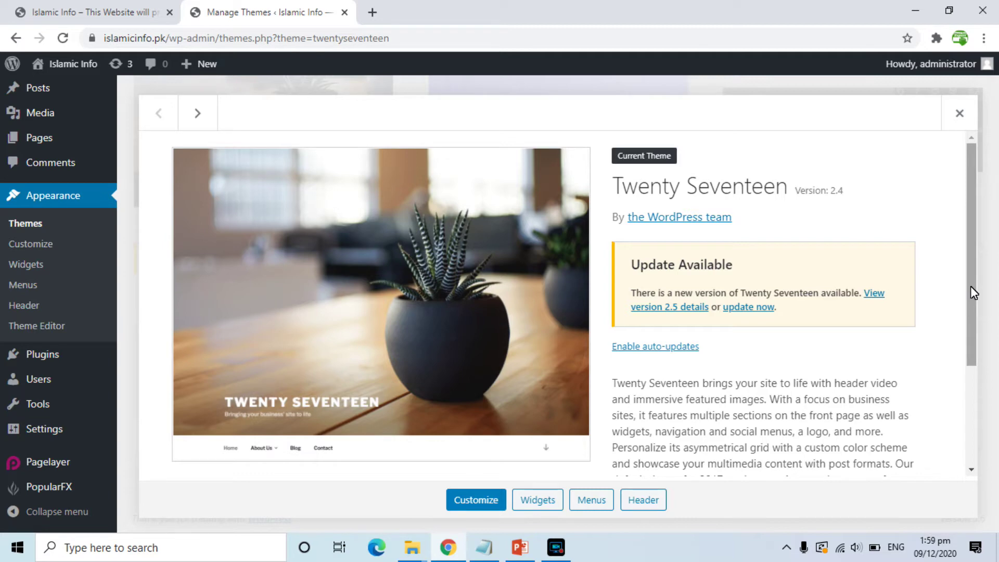
pyautogui.click(959, 113)
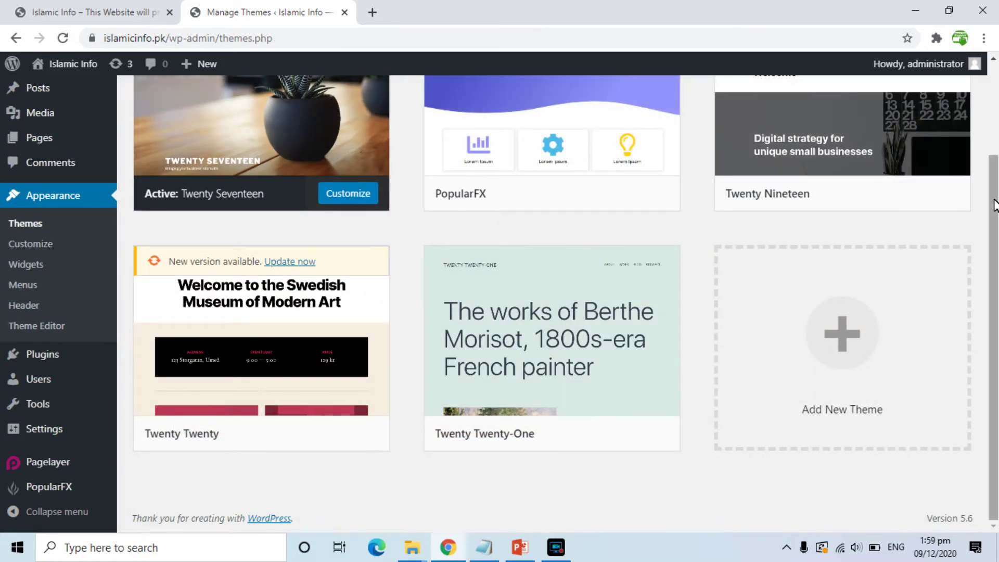
pyautogui.scroll(3, 994, 198)
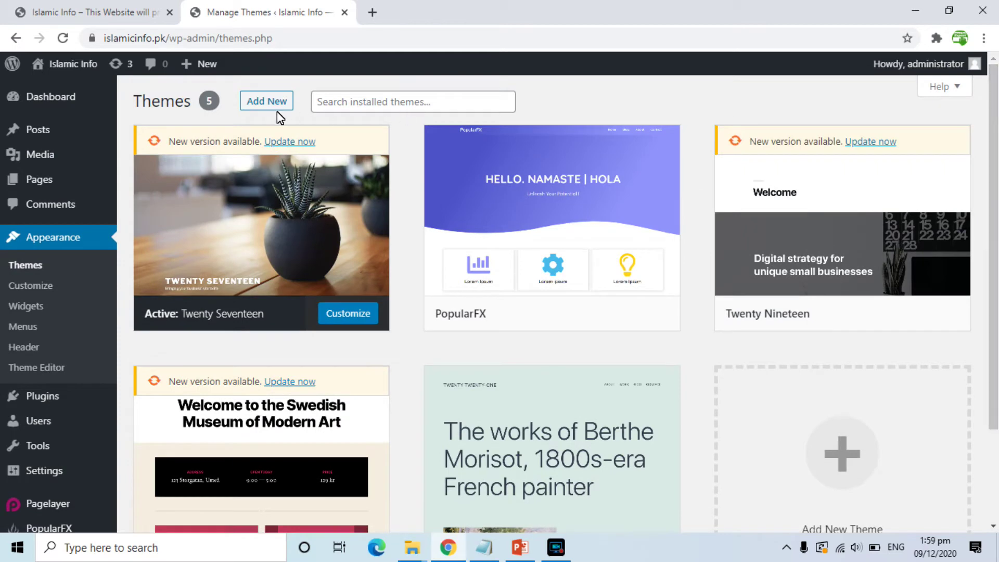
pyautogui.click(260, 102)
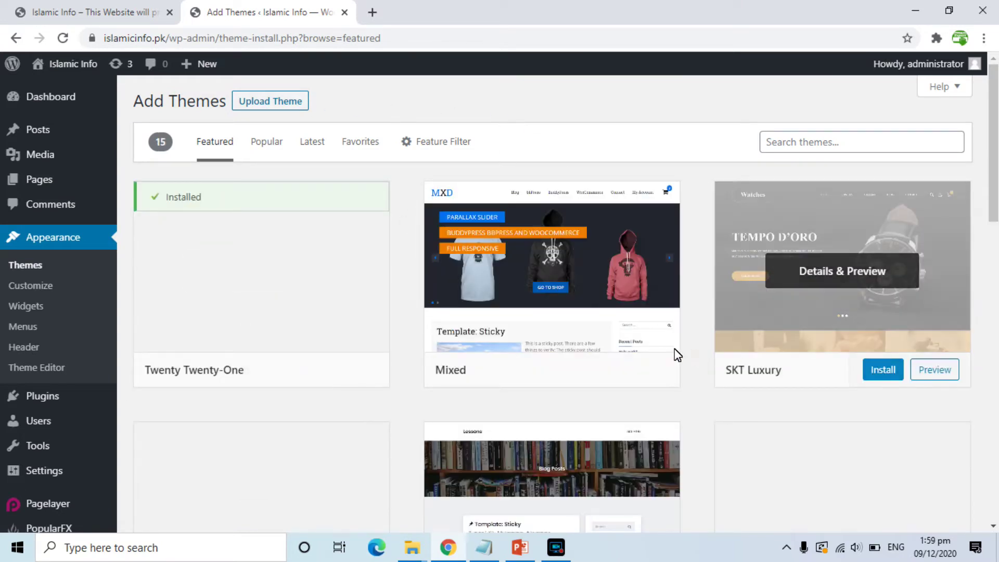
# - Search the theme directory for "islam", "muslim" and "natur", then clear the search
pyautogui.click(859, 149)
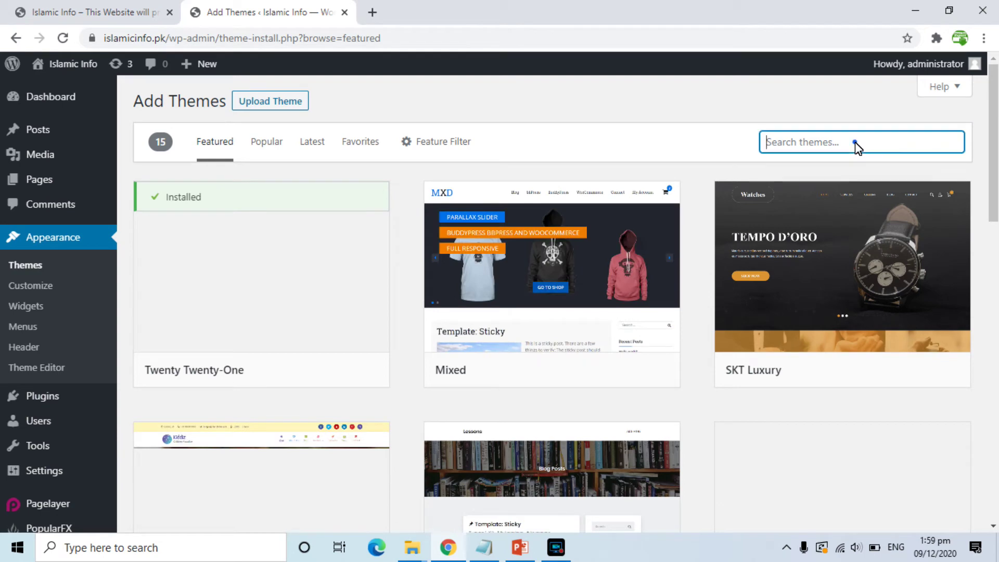
pyautogui.write('islamic')
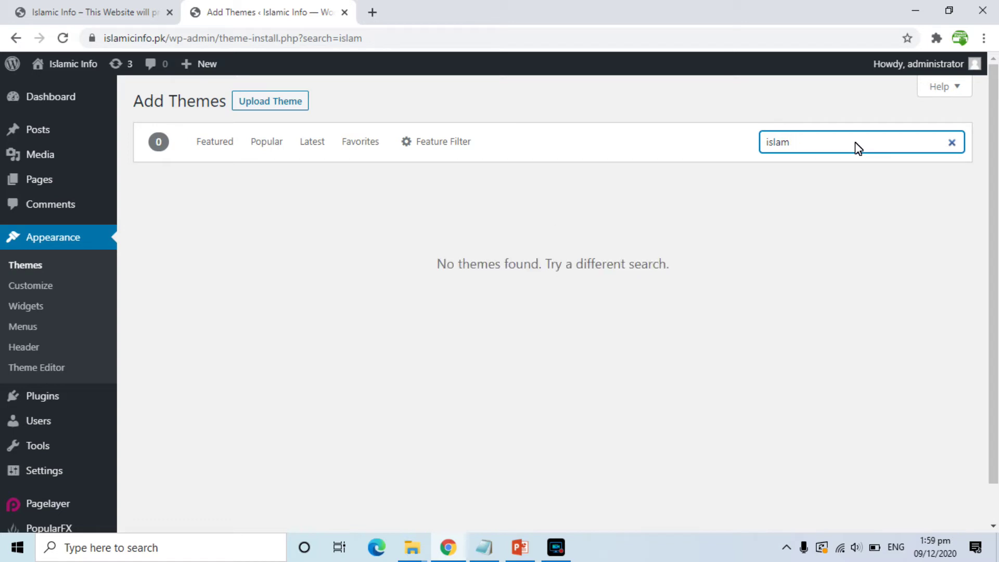
pyautogui.press('BackSpace')
pyautogui.press('BackSpace')
pyautogui.press('BackSpace')
pyautogui.write('muslim')
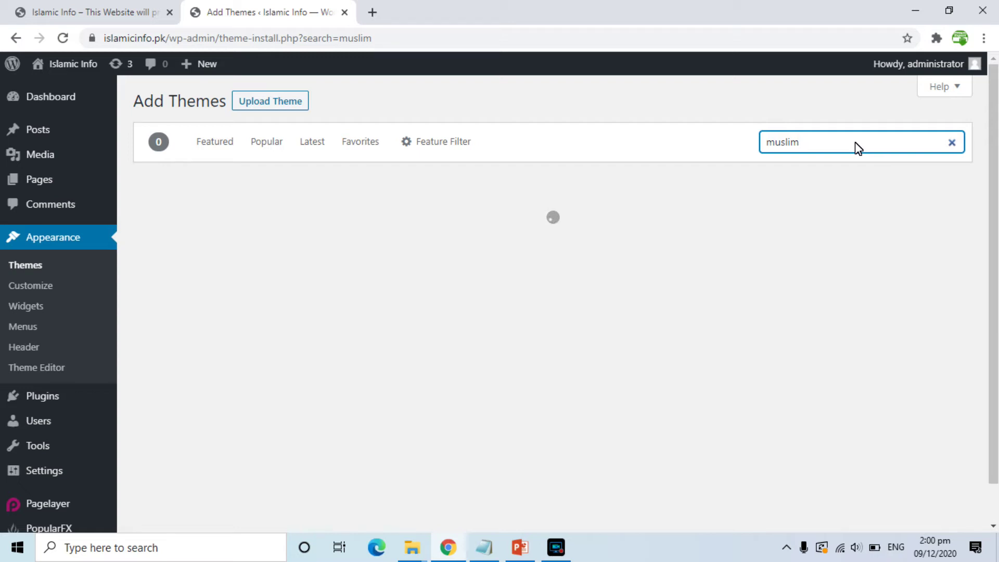
pyautogui.press('BackSpace')
pyautogui.press('BackSpace')
pyautogui.press('BackSpace')
pyautogui.write('natur')
pyautogui.press('Escape')
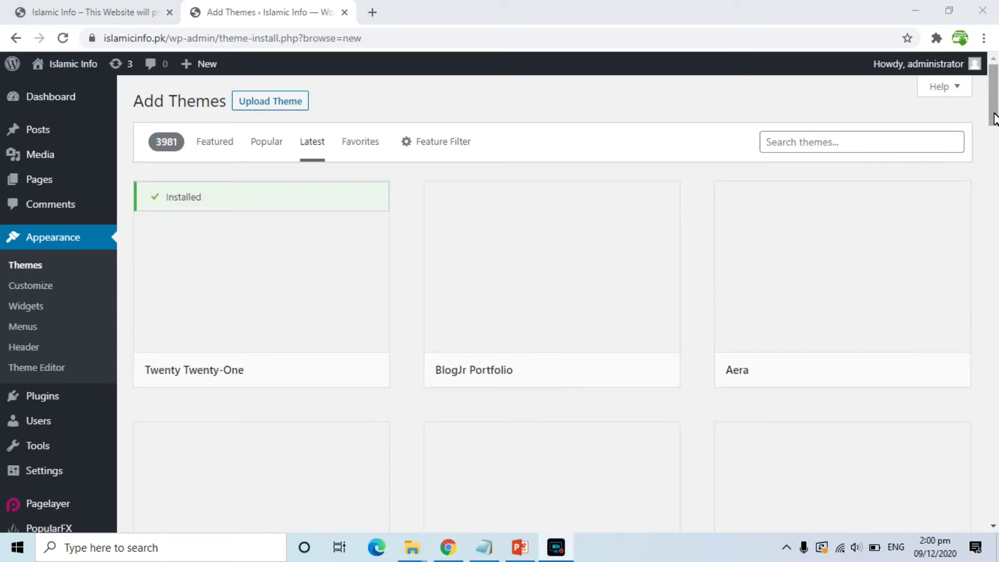
# - Browse the directory's latest themes and check the install and preview options of BlogJr Portfolio
pyautogui.scroll(-6, 994, 118)
pyautogui.scroll(6, 990, 134)
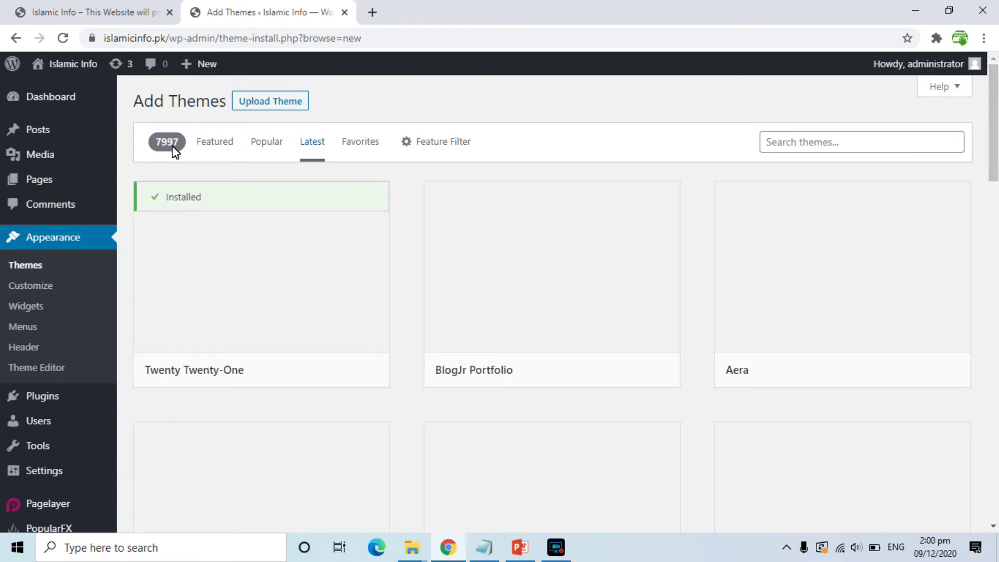
pyautogui.moveTo(559, 311)
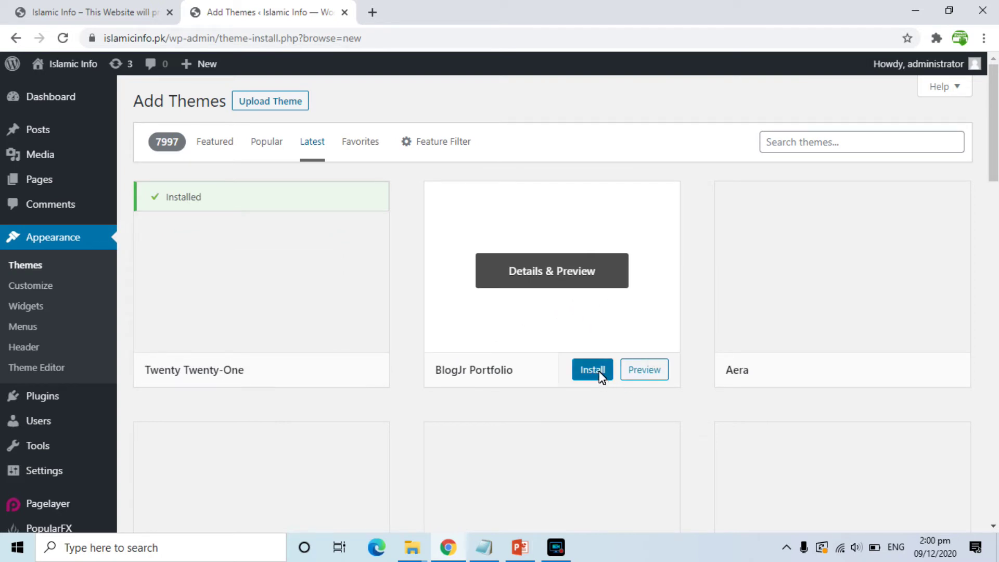
pyautogui.moveTo(994, 117); pyautogui.dragTo(984, 462)
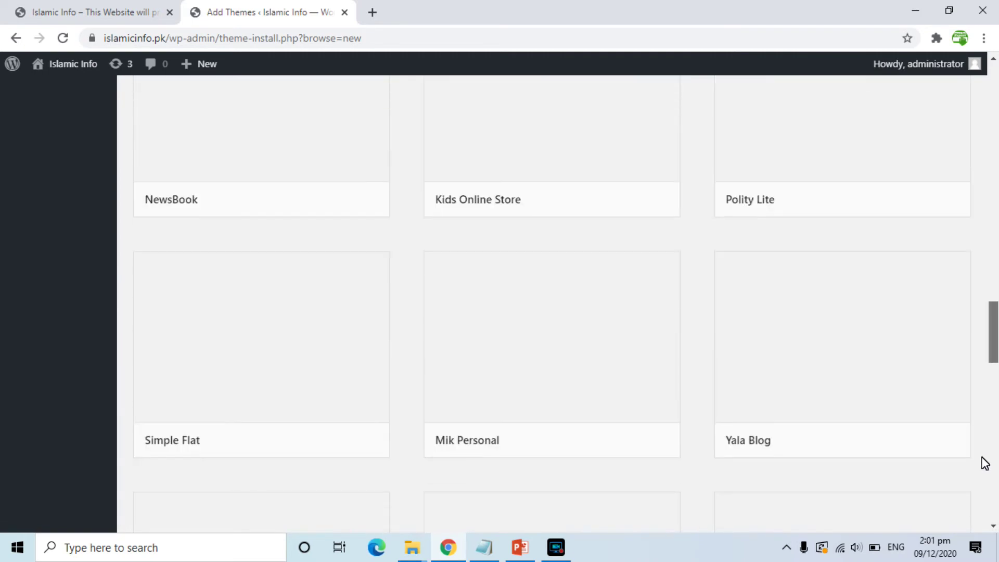
pyautogui.scroll(10, 552, 302)
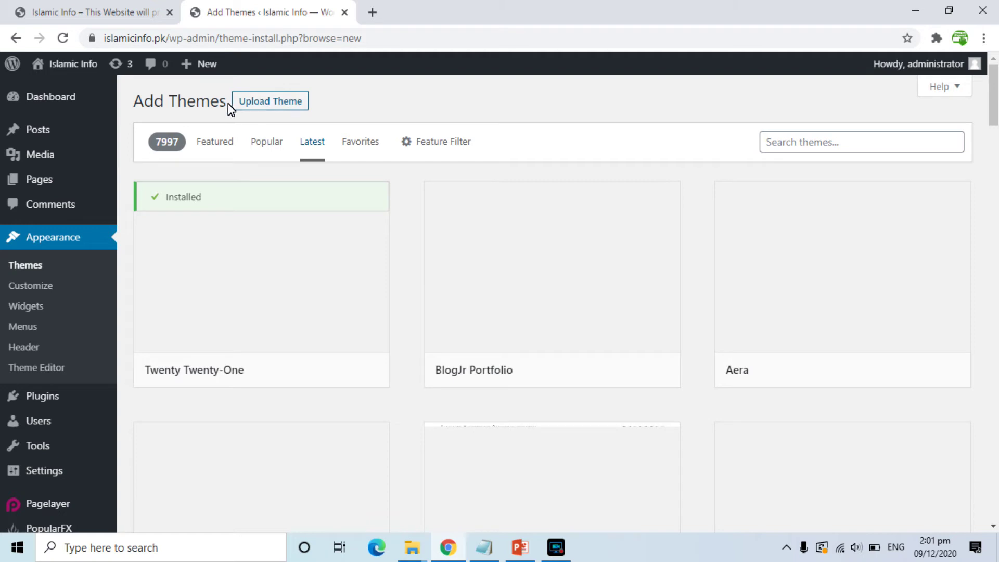
# - Upload and install the theme file jarida.zip from the nested jarida folder in Download Backup, and activate it
pyautogui.click(263, 101)
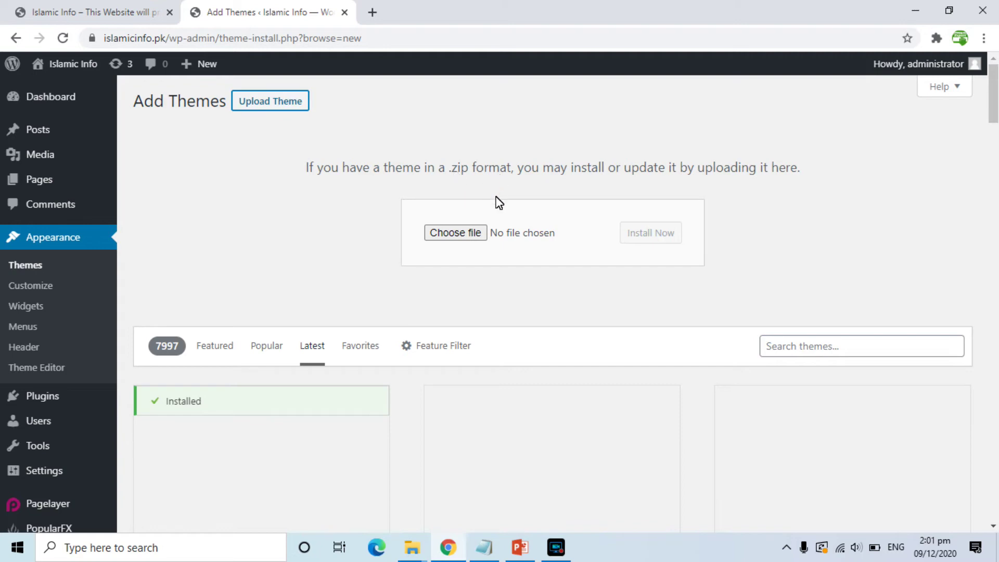
pyautogui.click(458, 234)
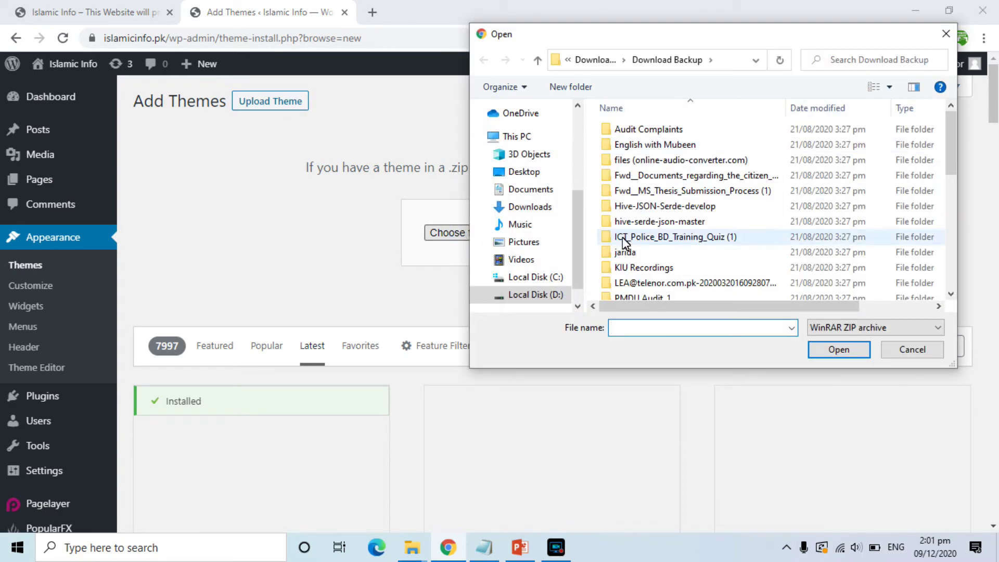
pyautogui.doubleClick(625, 253)
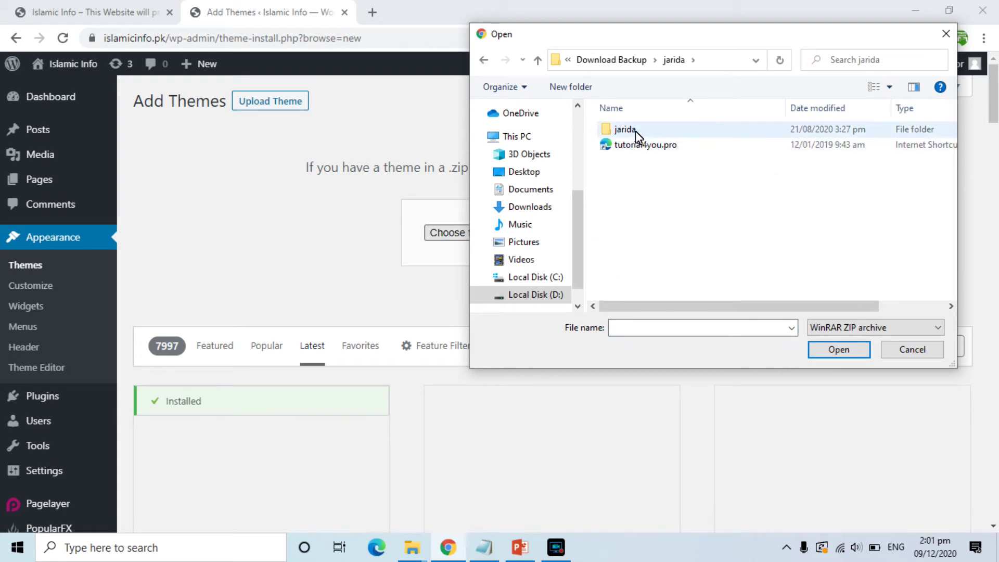
pyautogui.doubleClick(636, 130)
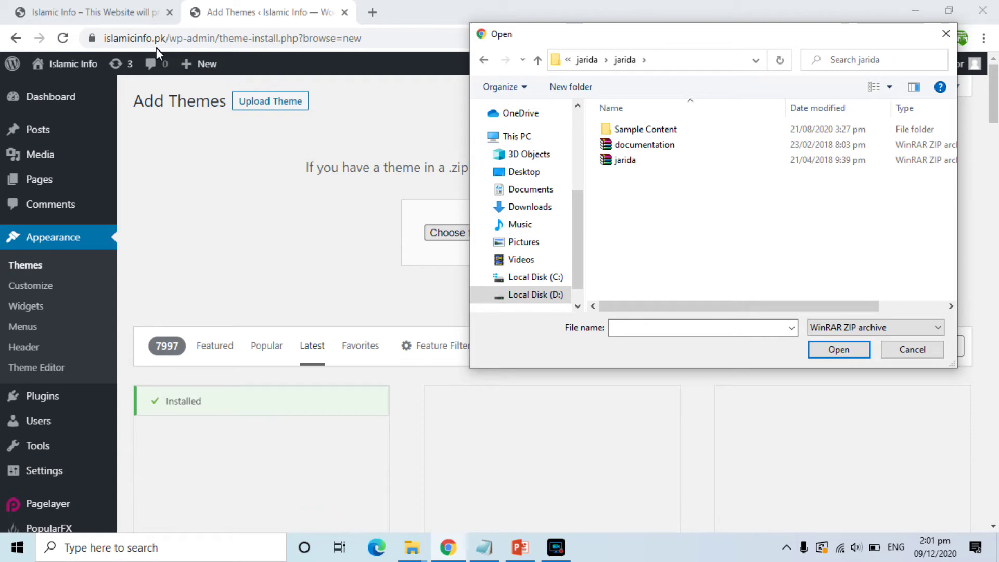
pyautogui.doubleClick(612, 163)
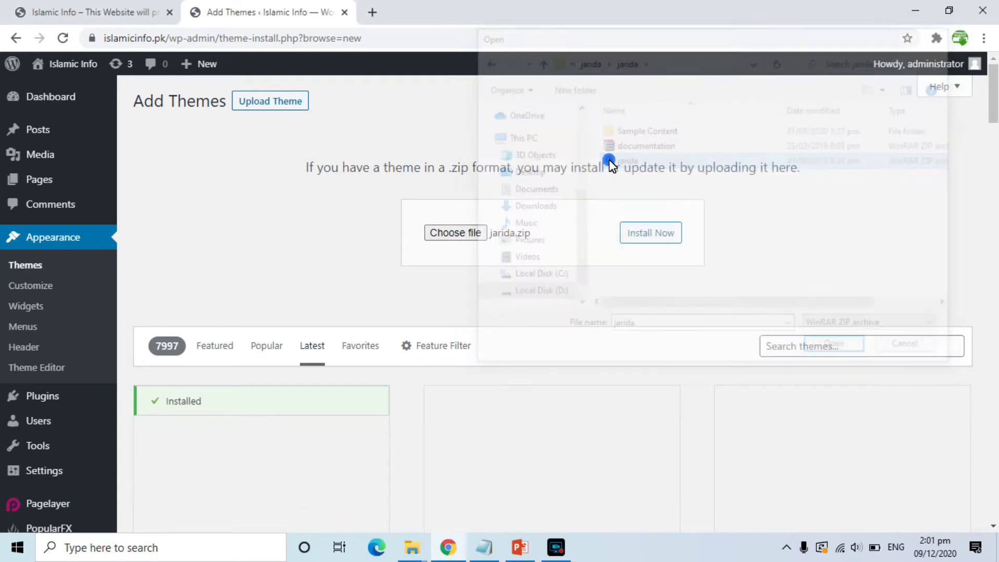
pyautogui.click(648, 237)
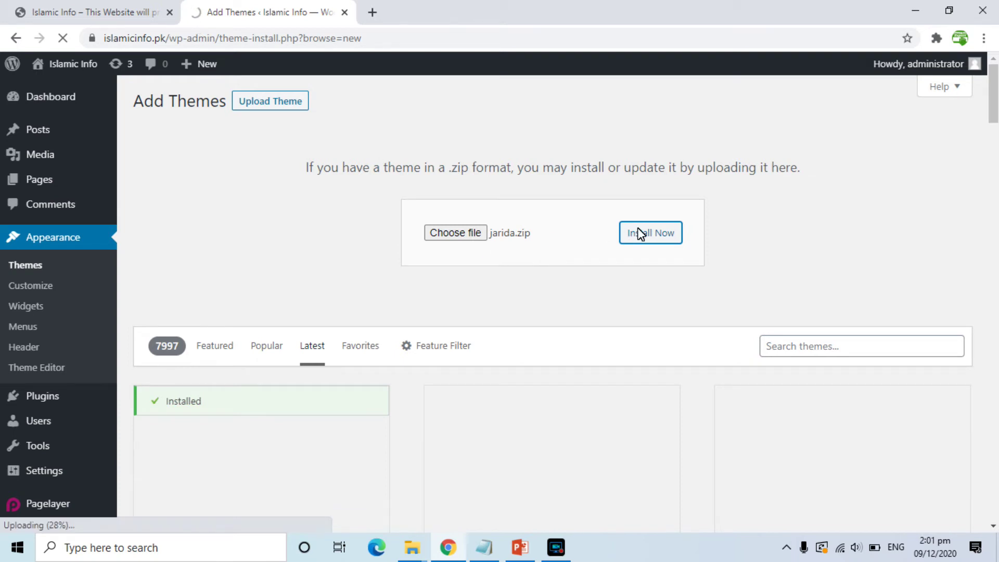
pyautogui.moveTo(60, 532)
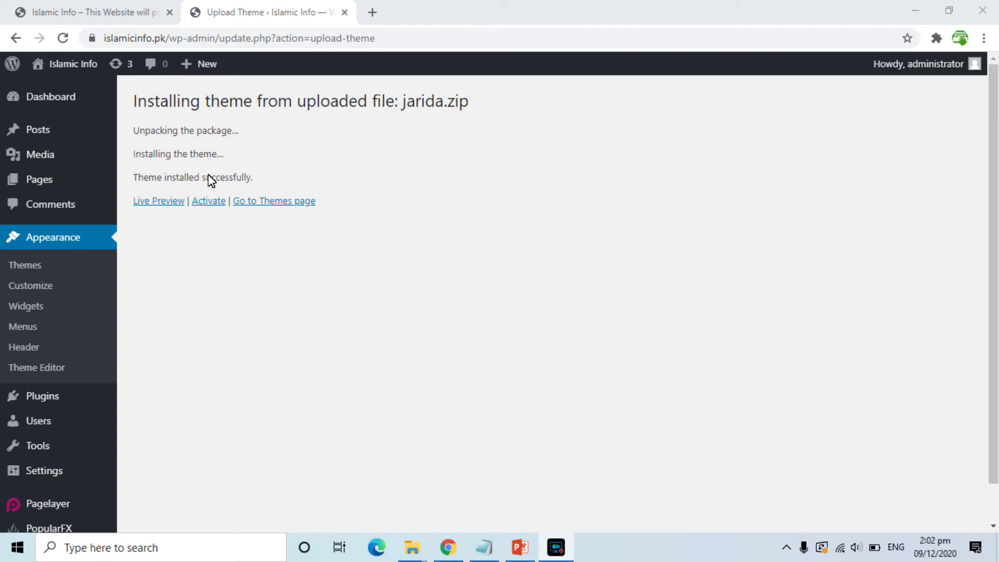
pyautogui.click(209, 202)
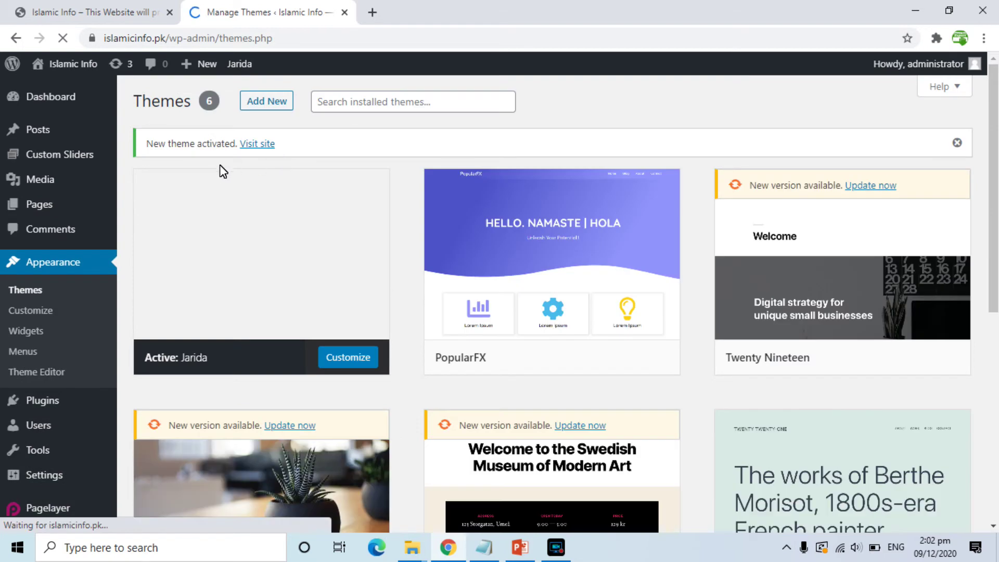
pyautogui.moveTo(223, 326)
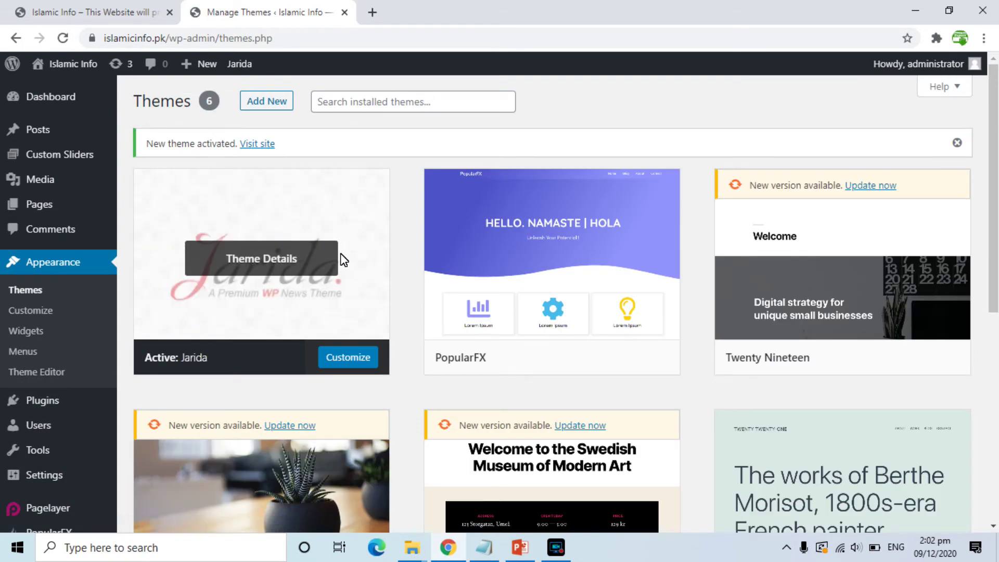
# - Reload the live site to check the Jarida theme, and open the Jarida Settings page in the dashboard
pyautogui.click(120, 12)
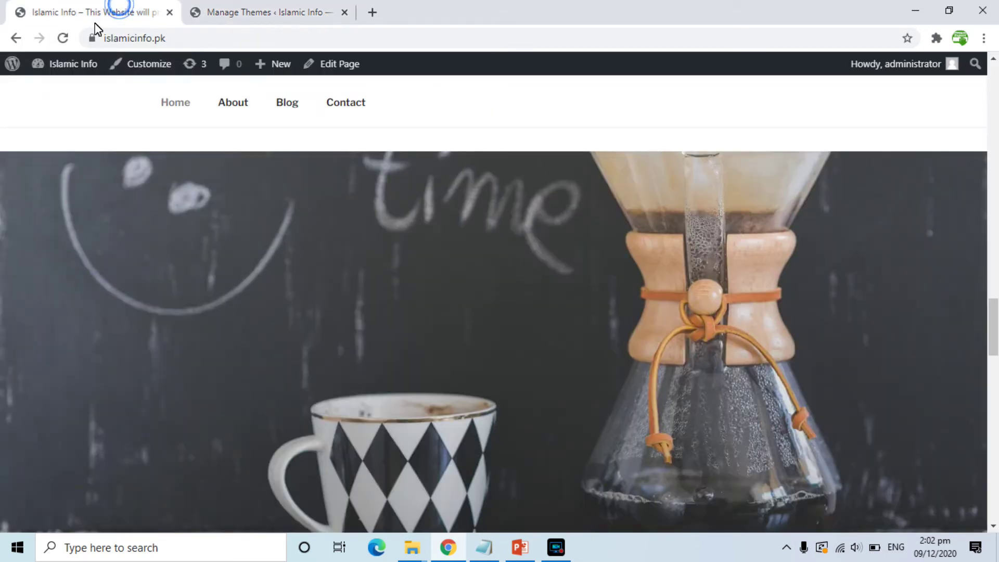
pyautogui.click(63, 38)
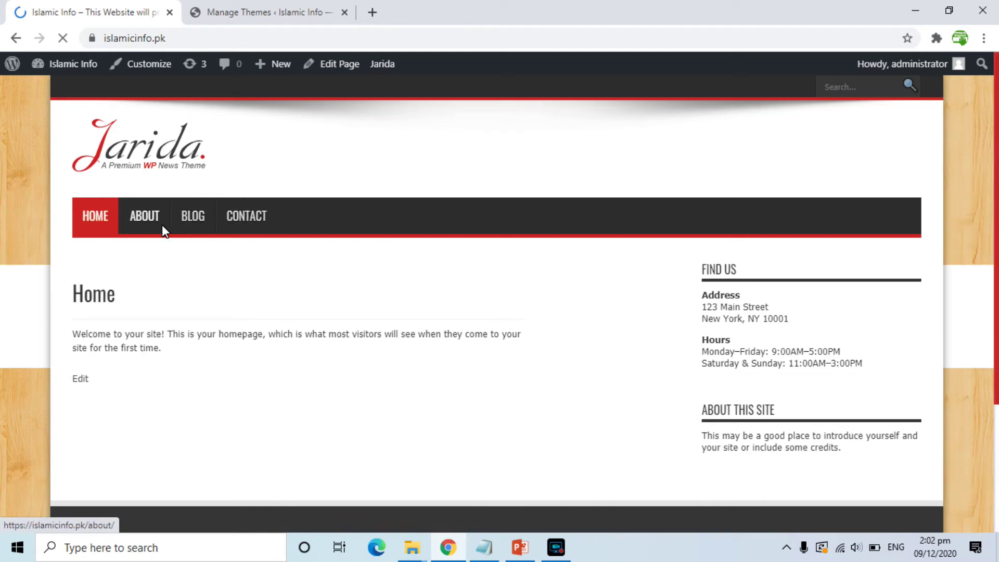
pyautogui.click(247, 12)
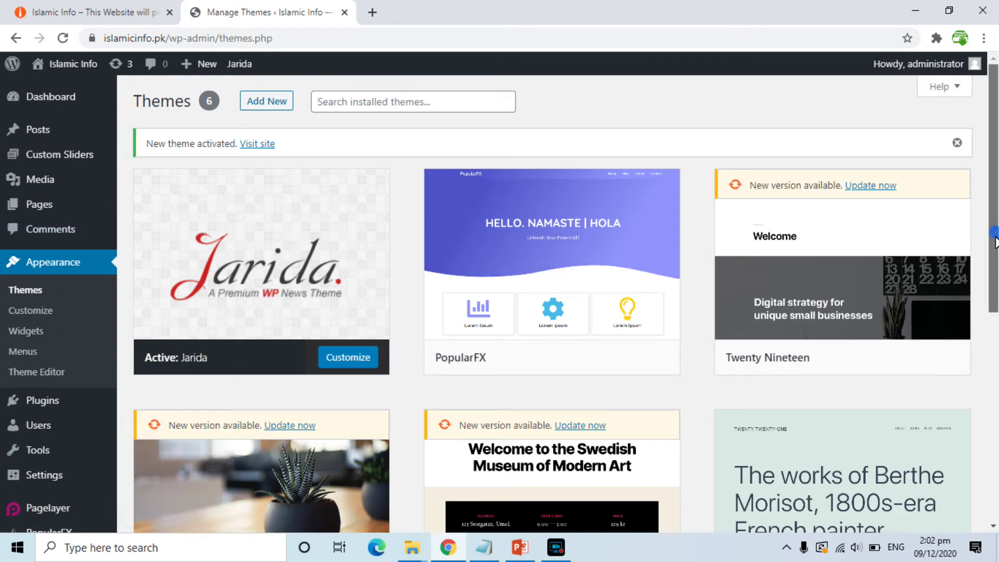
pyautogui.moveTo(996, 238); pyautogui.dragTo(995, 300)
pyautogui.moveTo(29, 489)
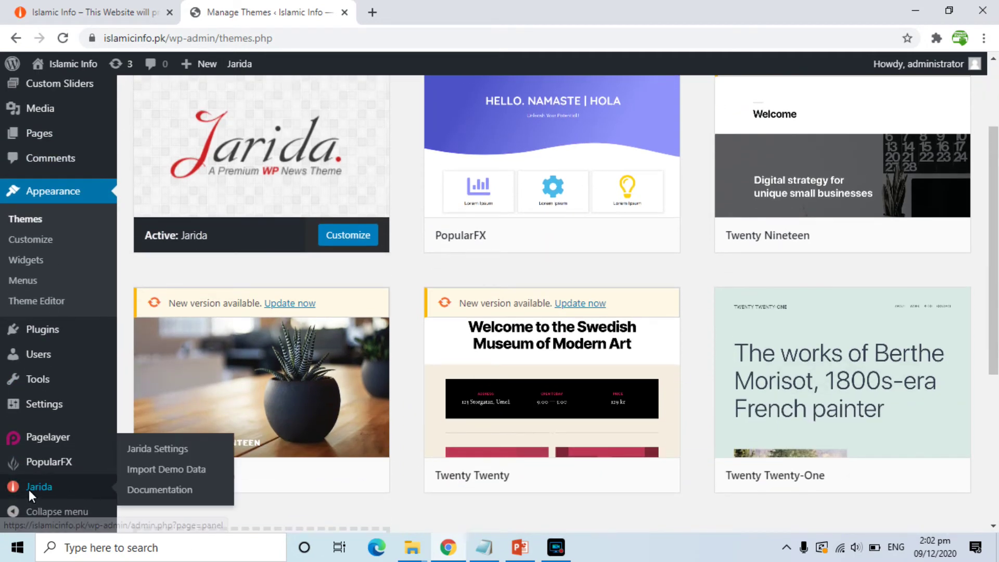
pyautogui.click(157, 448)
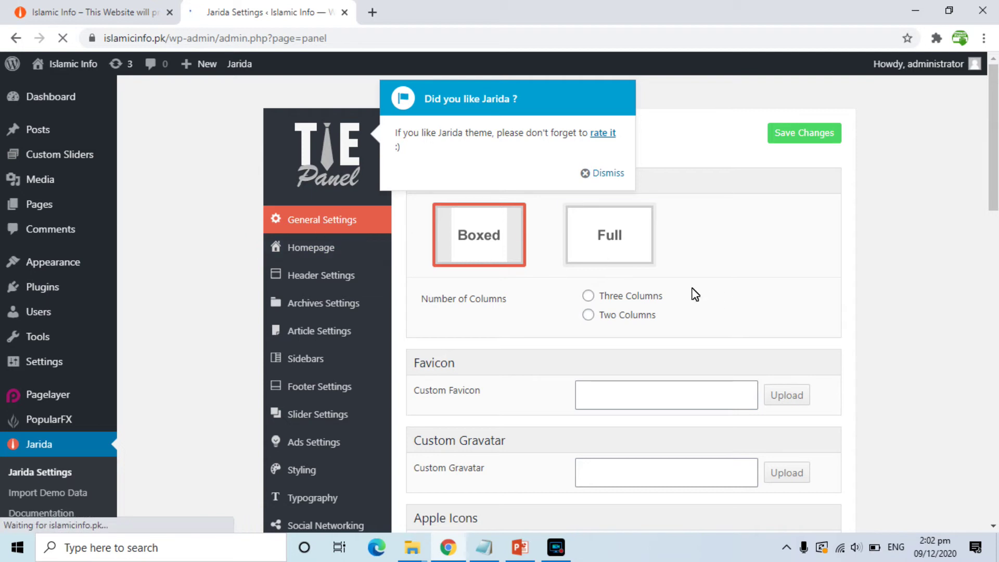
# - Set the theme layout's number of columns to Two Columns, save the changes, and reload the live site
pyautogui.click(589, 296)
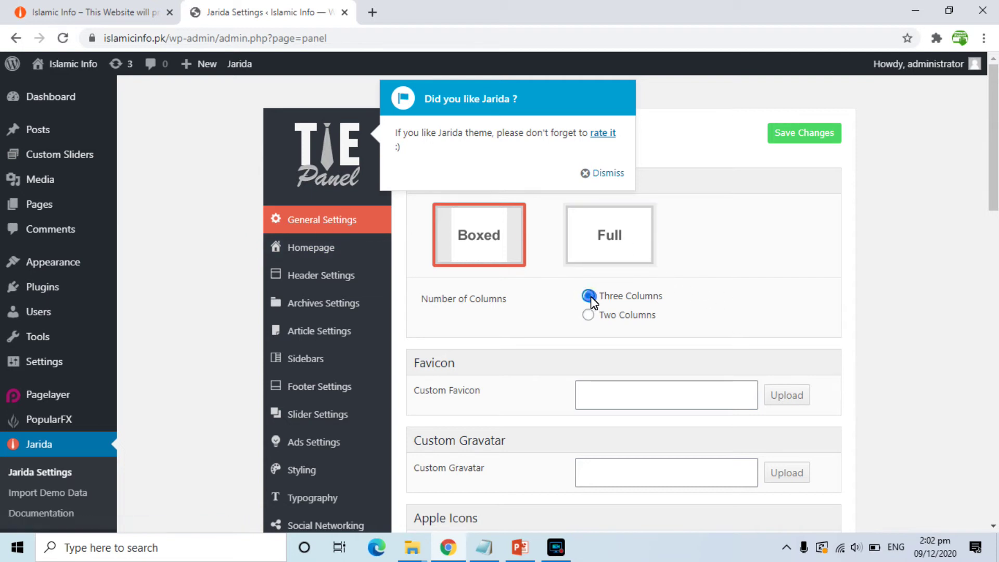
pyautogui.click(588, 315)
pyautogui.click(800, 144)
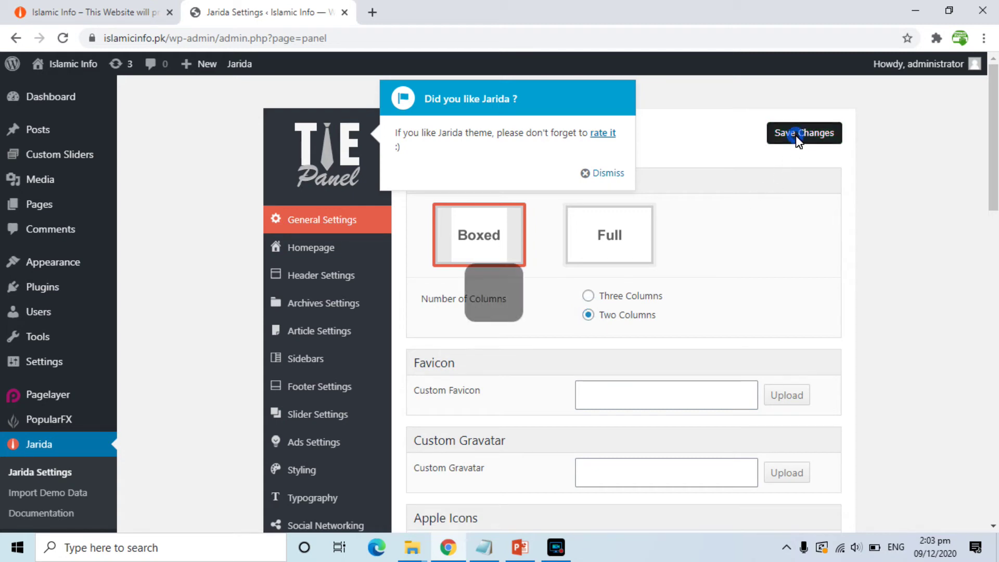
pyautogui.click(118, 12)
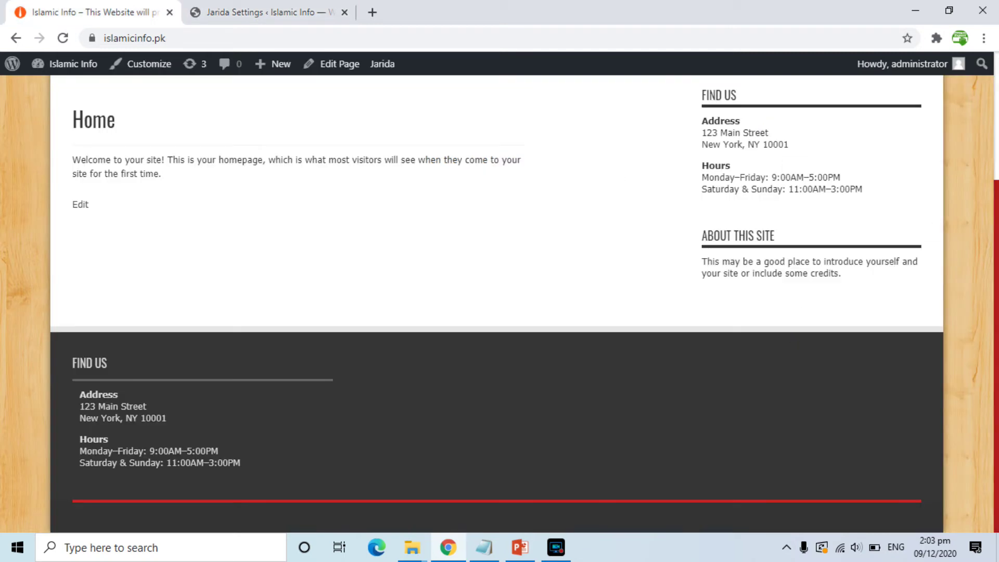
pyautogui.scroll(3, 500, 281)
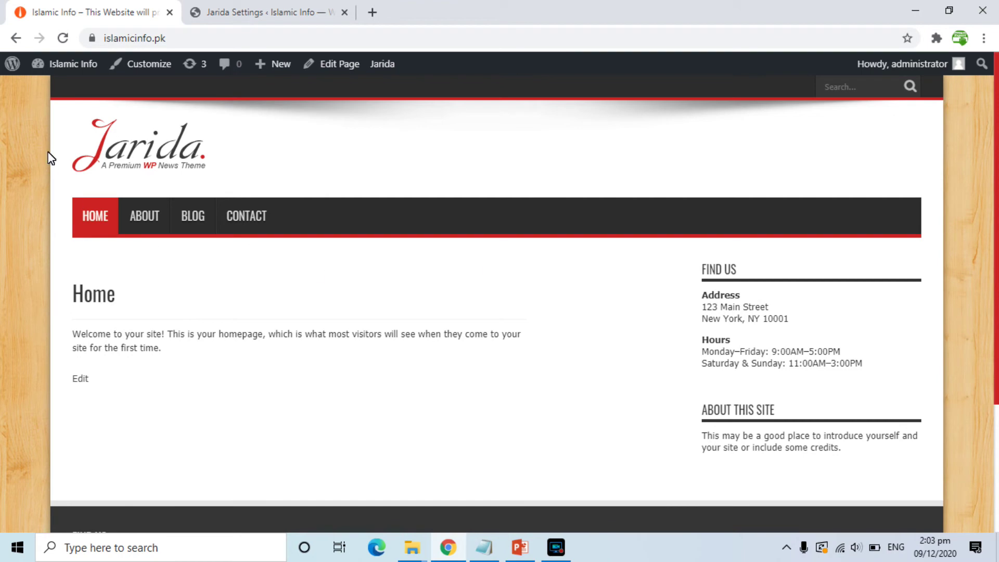
pyautogui.click(67, 40)
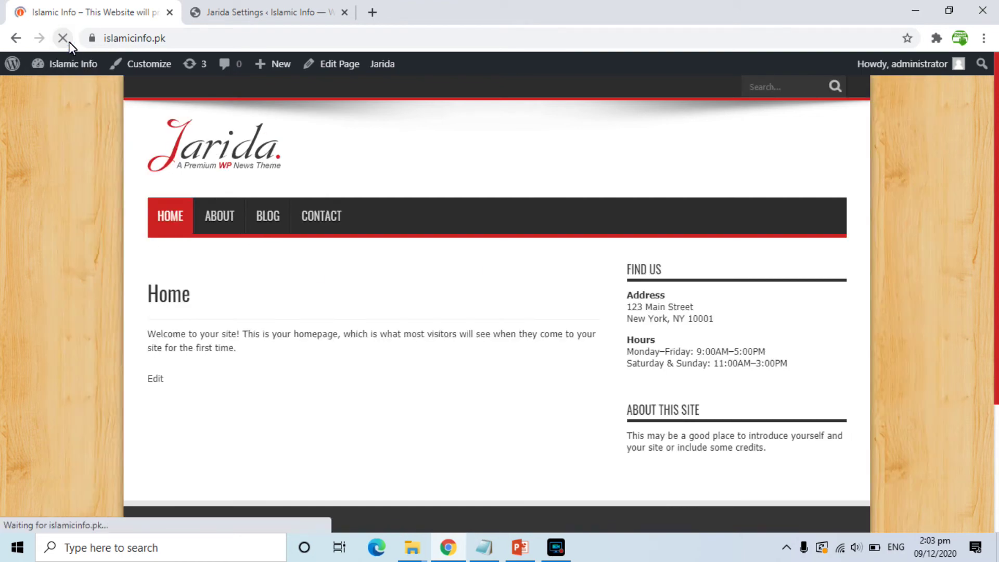
# - Set the theme layout's number of columns to Three Columns, save the changes, and reload the live site
pyautogui.click(297, 11)
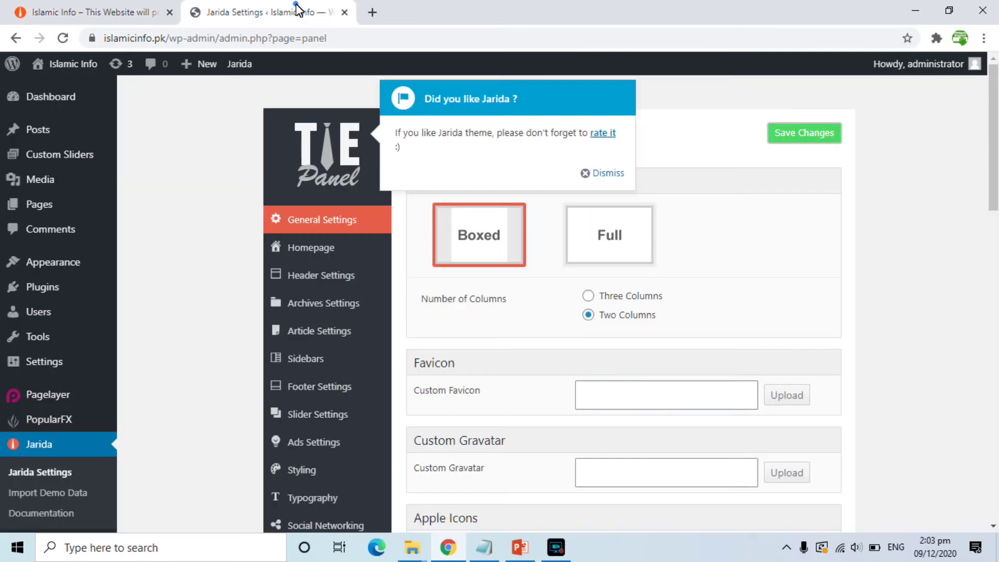
pyautogui.click(589, 295)
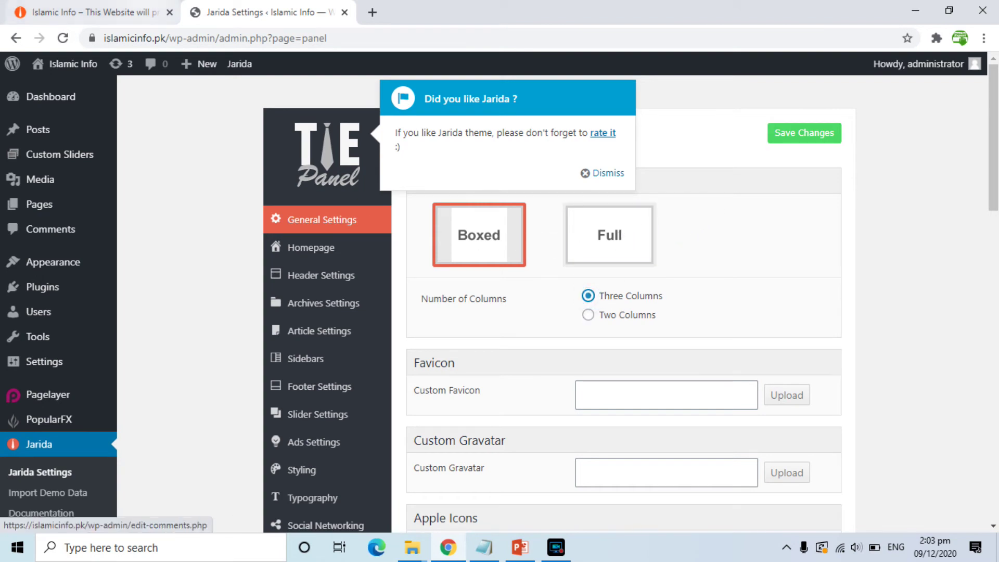
pyautogui.click(101, 8)
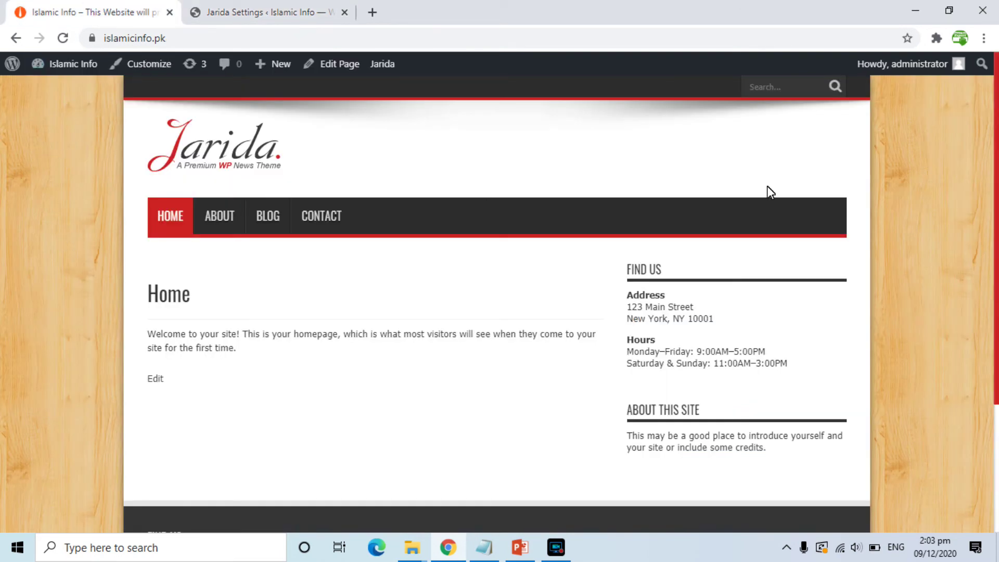
pyautogui.click(307, 13)
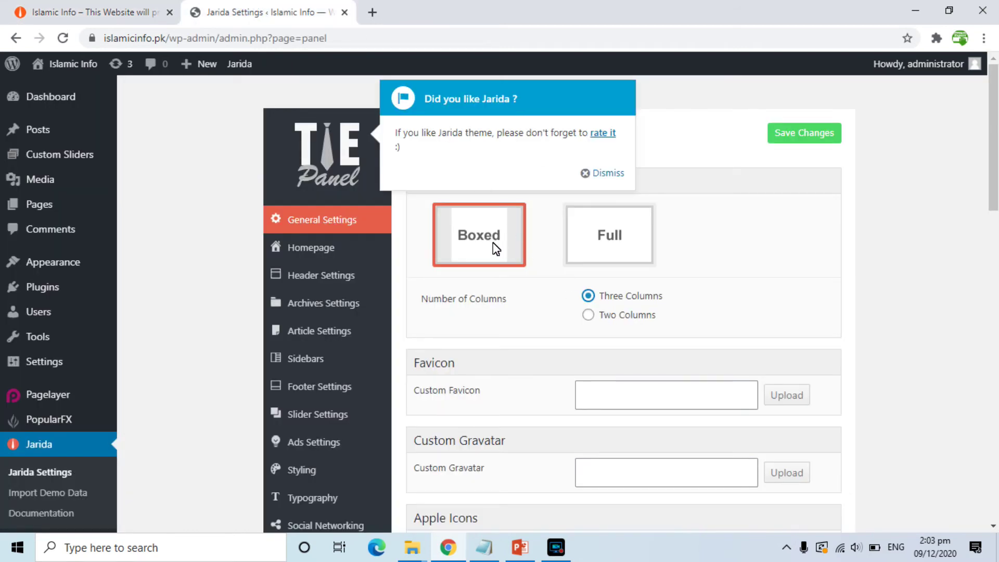
pyautogui.click(801, 127)
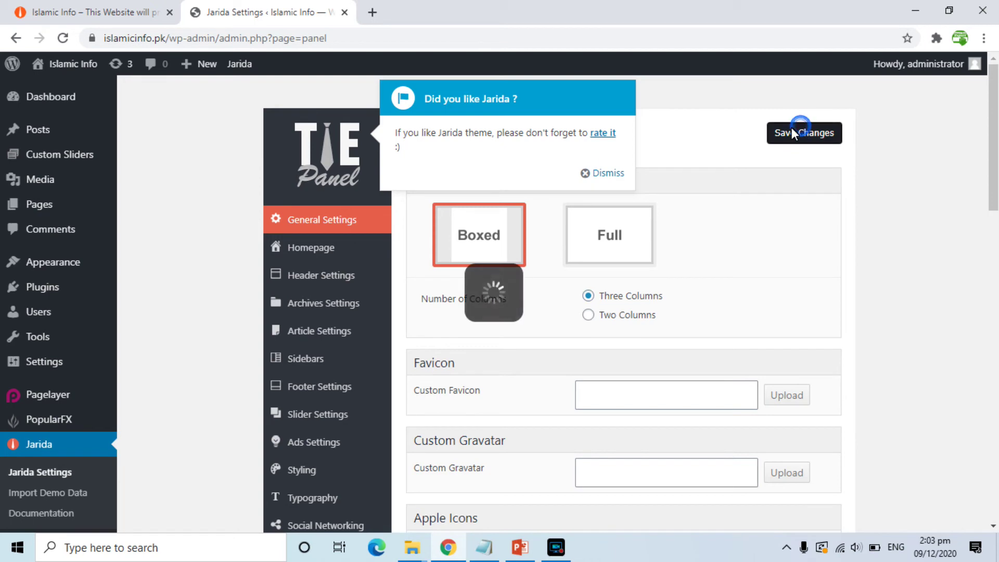
pyautogui.click(114, 7)
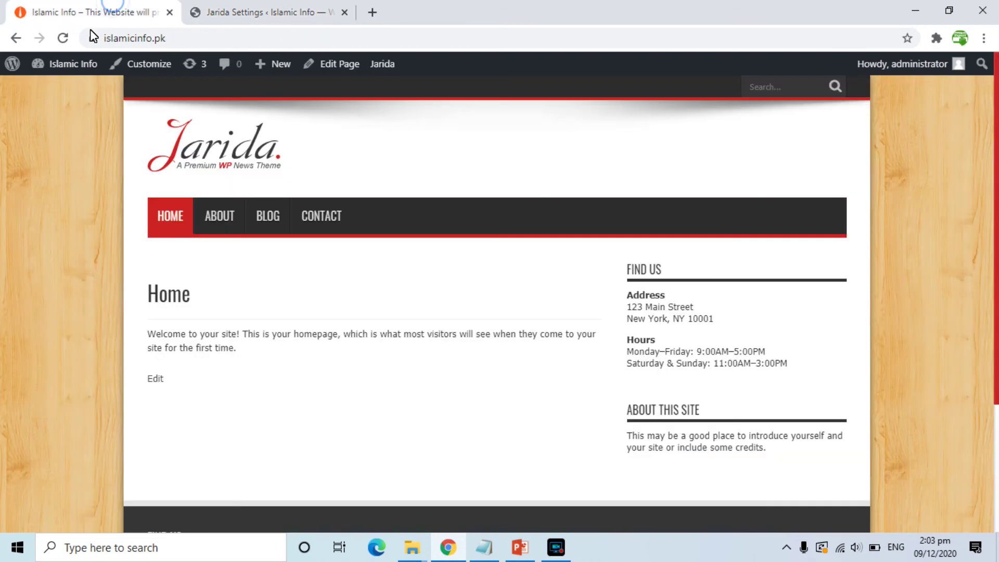
pyautogui.click(62, 38)
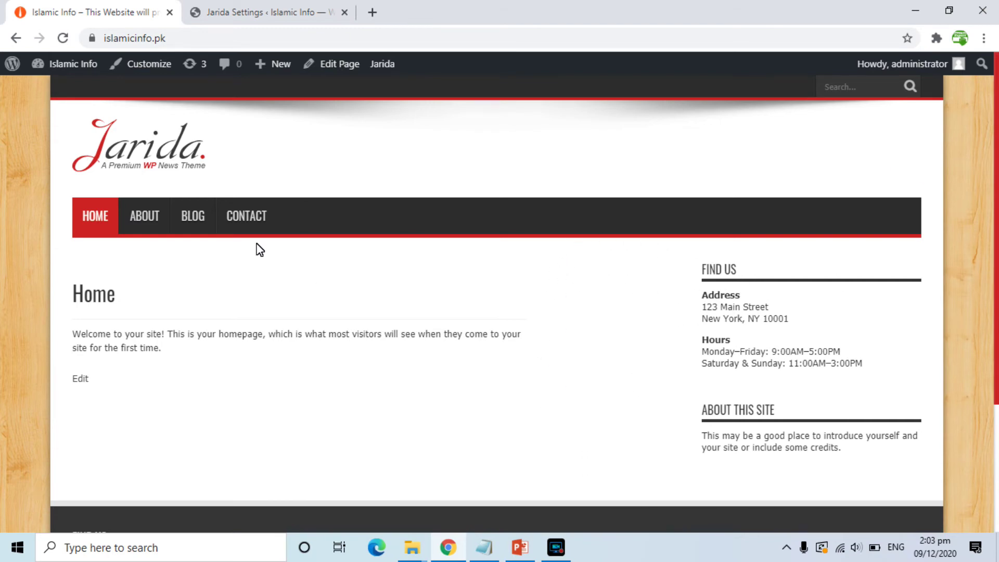
# - Look through the Homepage section of the Jarida Settings, including the homepage display and news boxes options
pyautogui.click(287, 6)
pyautogui.click(298, 248)
pyautogui.moveTo(997, 180); pyautogui.dragTo(997, 198)
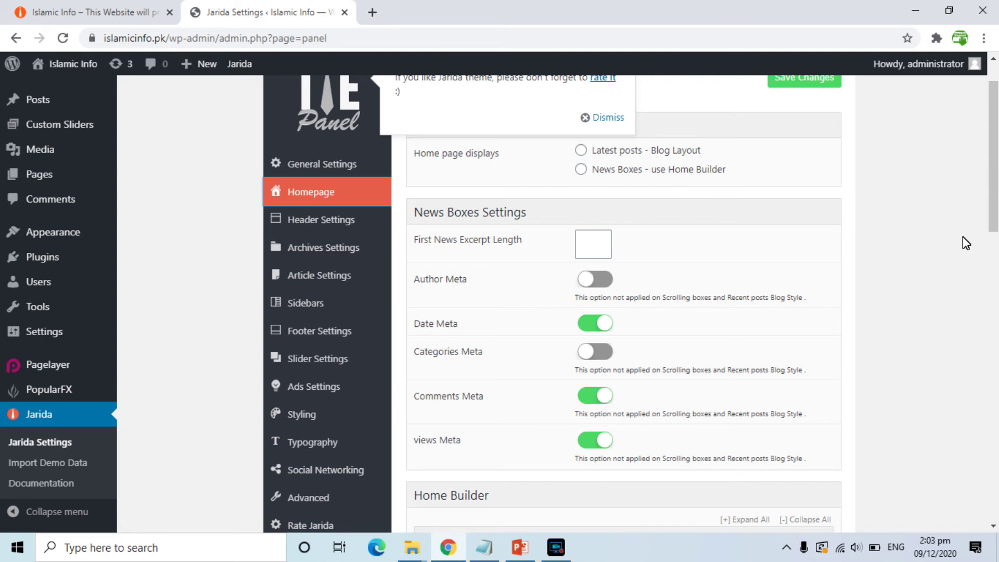
pyautogui.moveTo(994, 219); pyautogui.dragTo(943, 187)
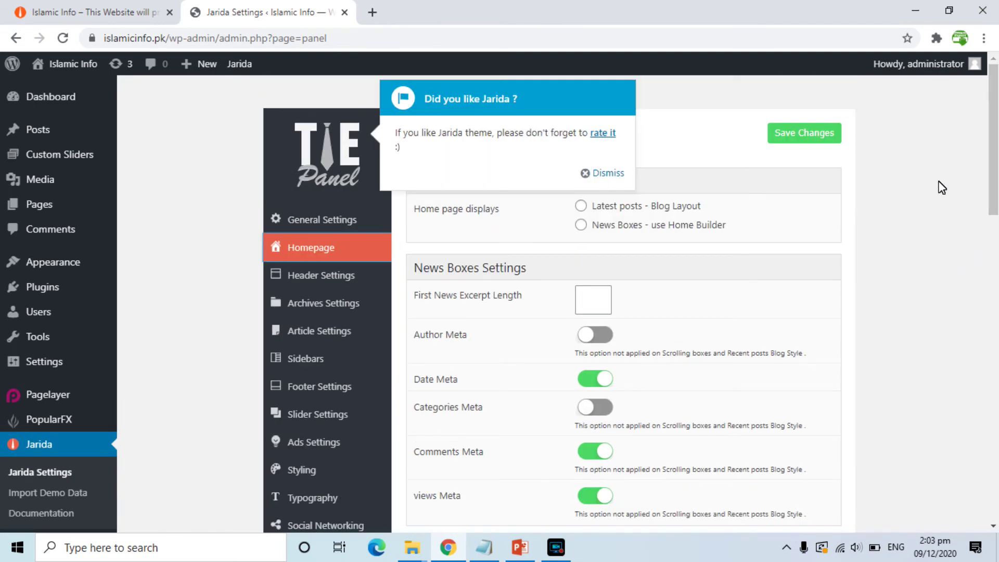
# - Dismiss the theme rating notice and examine the logo and menu options in Header Settings, ending back on General Settings
pyautogui.click(294, 275)
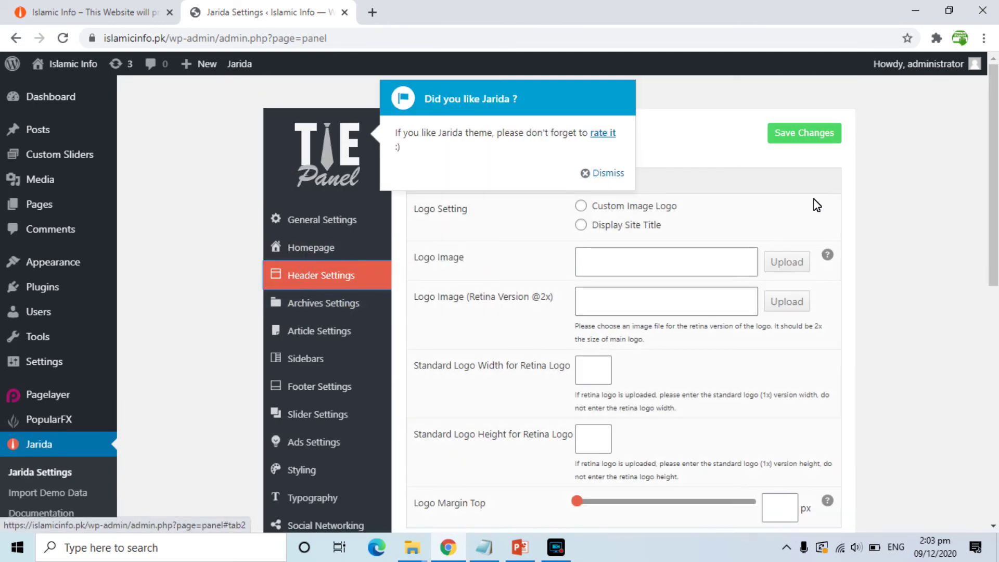
pyautogui.click(600, 173)
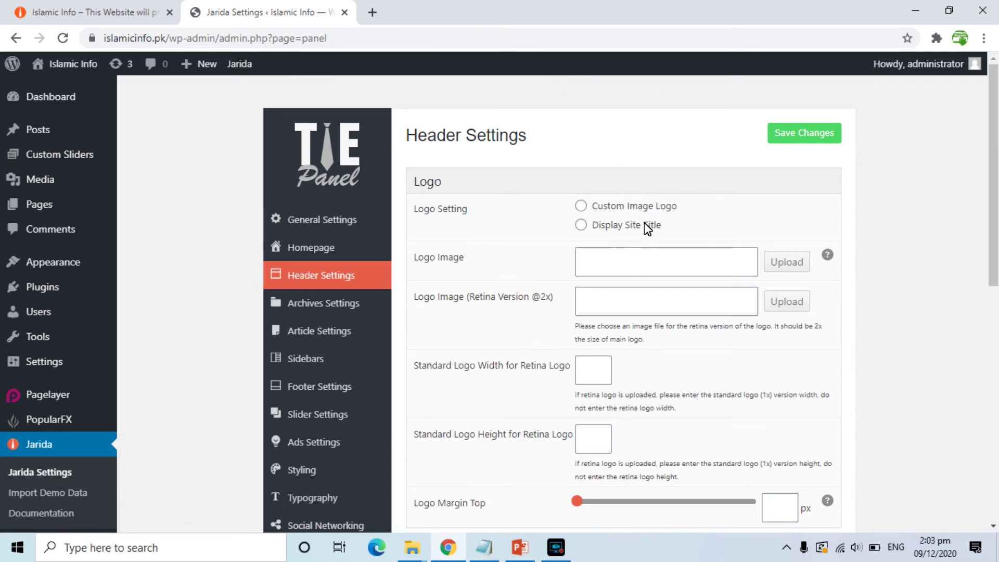
pyautogui.click(608, 264)
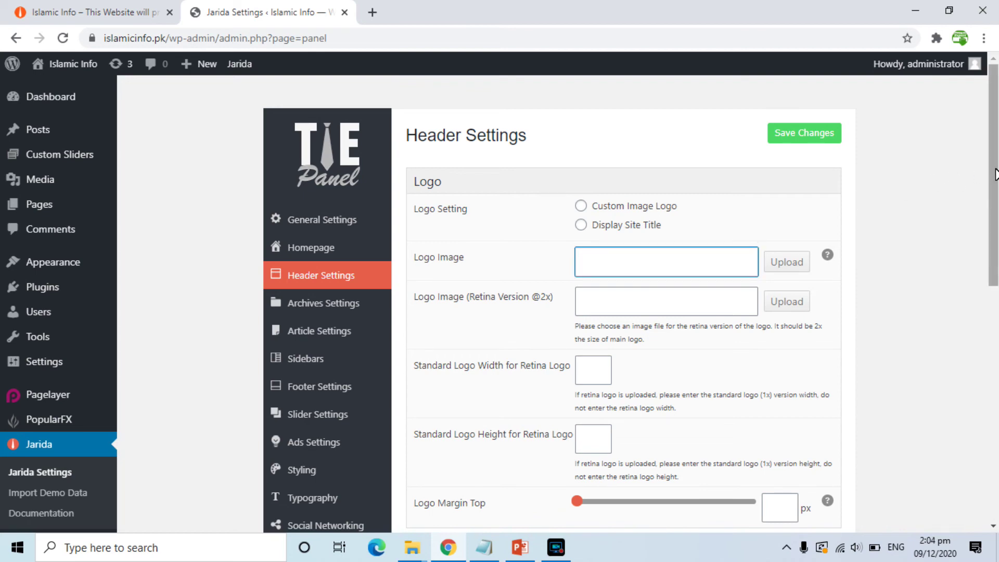
pyautogui.scroll(-4, 995, 174)
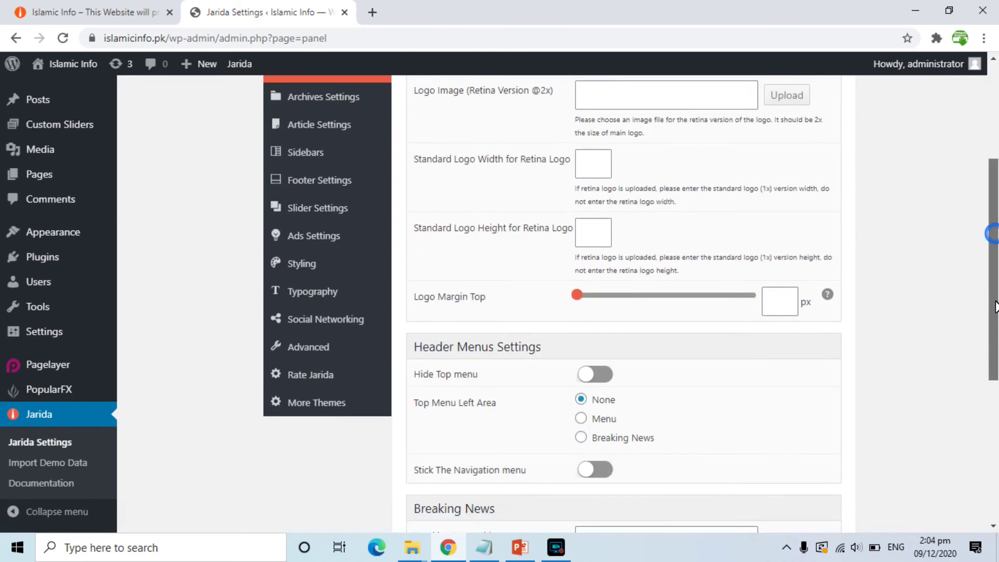
pyautogui.scroll(-5, 992, 333)
pyautogui.moveTo(986, 397); pyautogui.dragTo(966, 161)
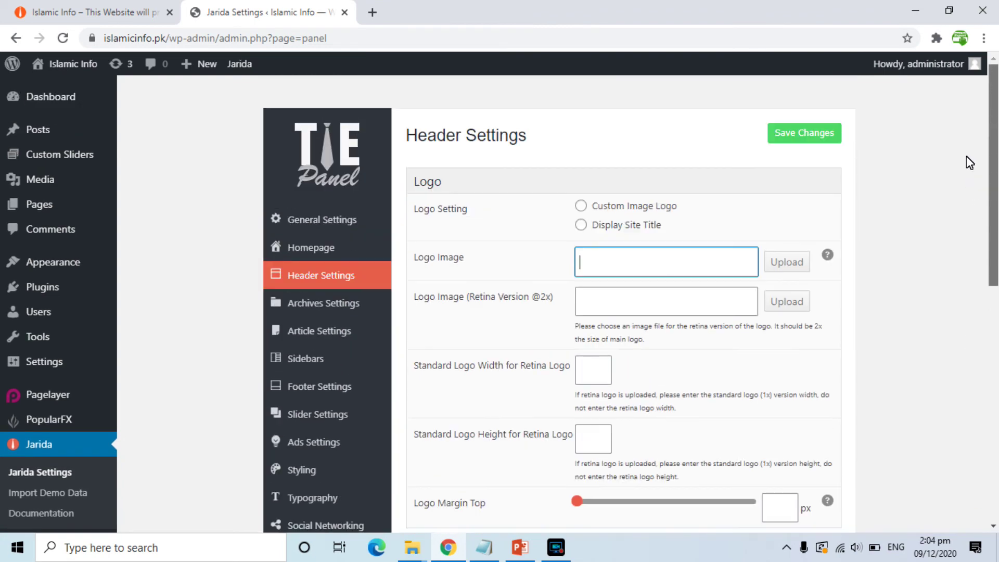
pyautogui.click(326, 217)
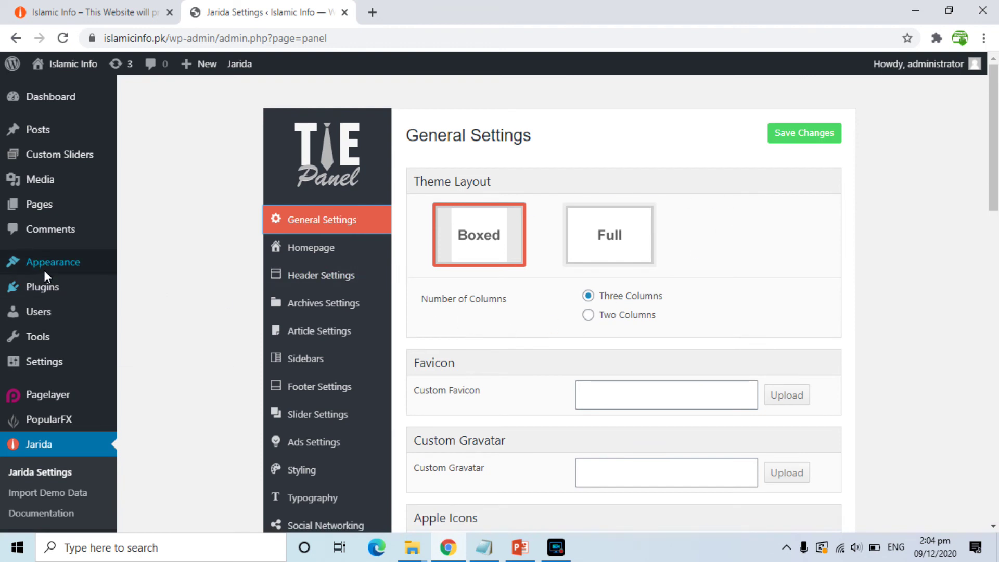
# - Check the Menus and Homepage Settings sections in the customizer for the Jarida theme, and return to the installed themes
pyautogui.moveTo(46, 265)
pyautogui.click(145, 265)
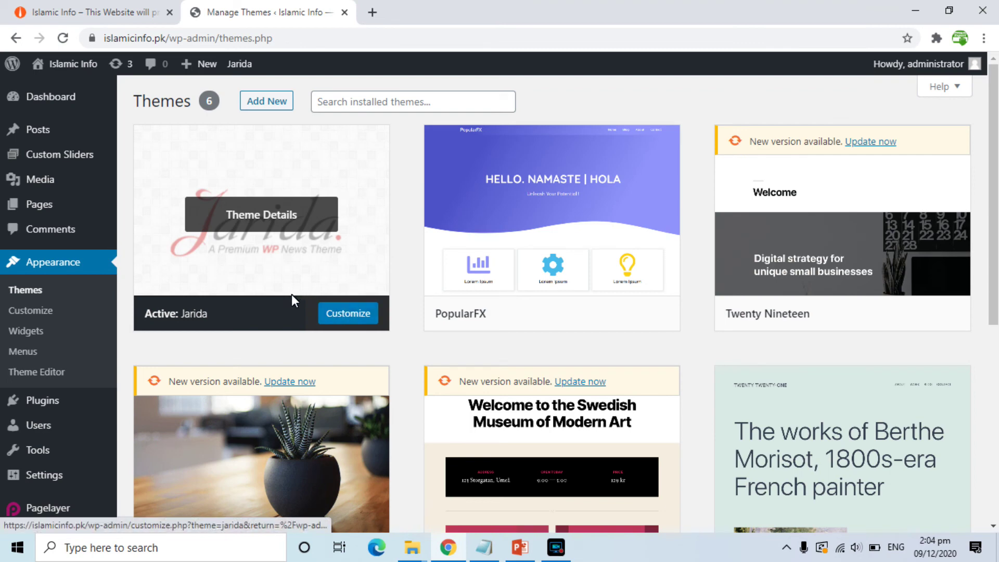
pyautogui.click(362, 316)
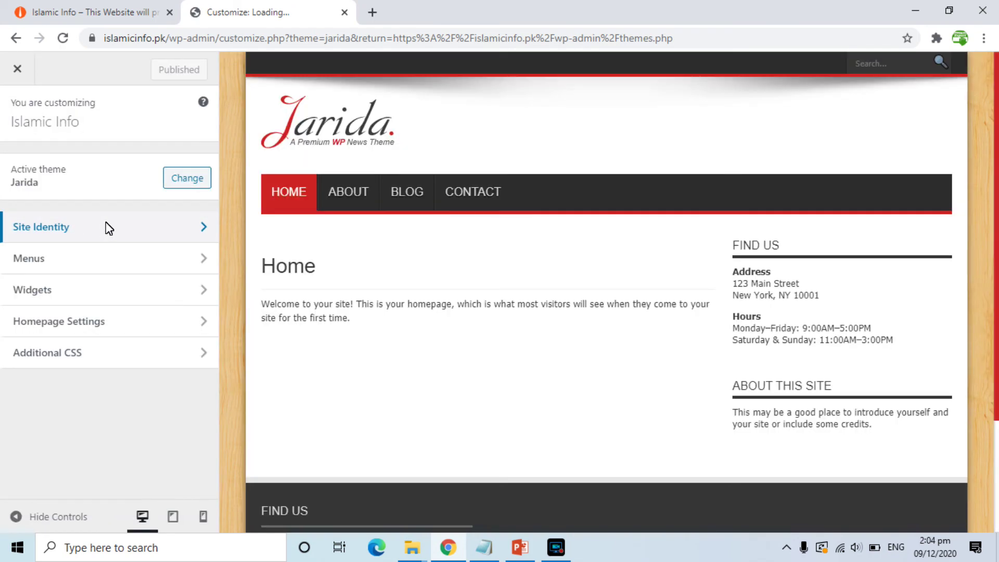
pyautogui.click(45, 259)
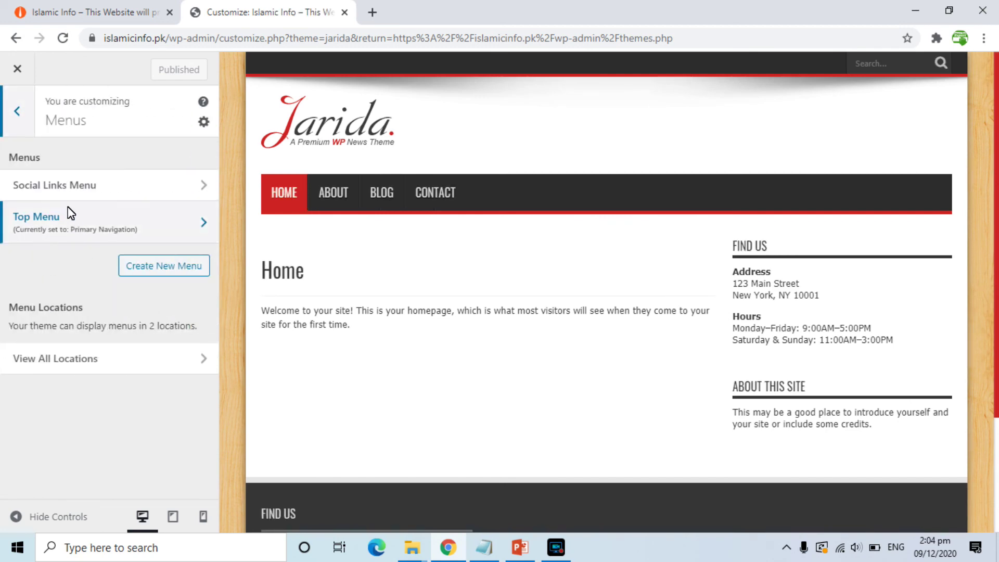
pyautogui.click(18, 112)
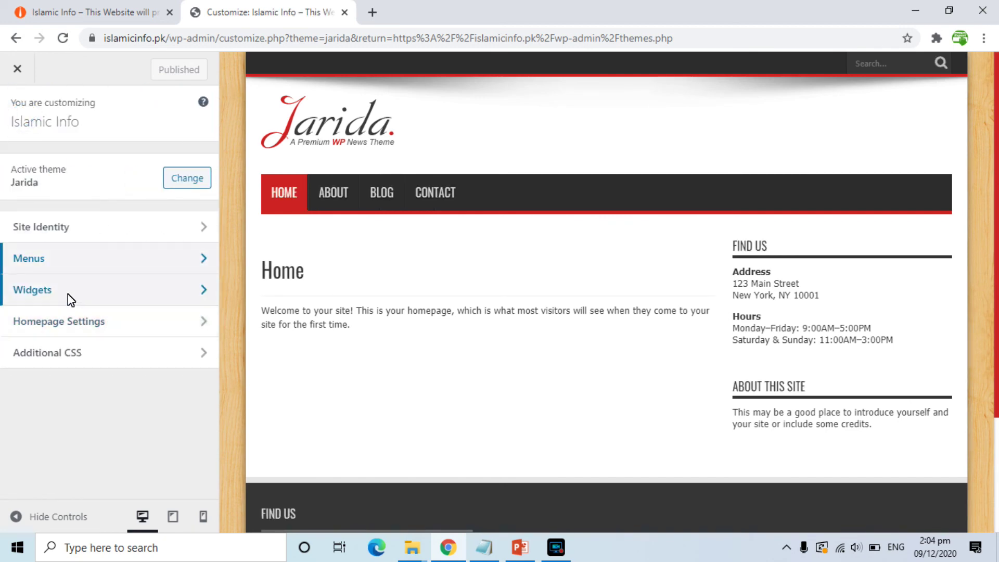
pyautogui.click(60, 329)
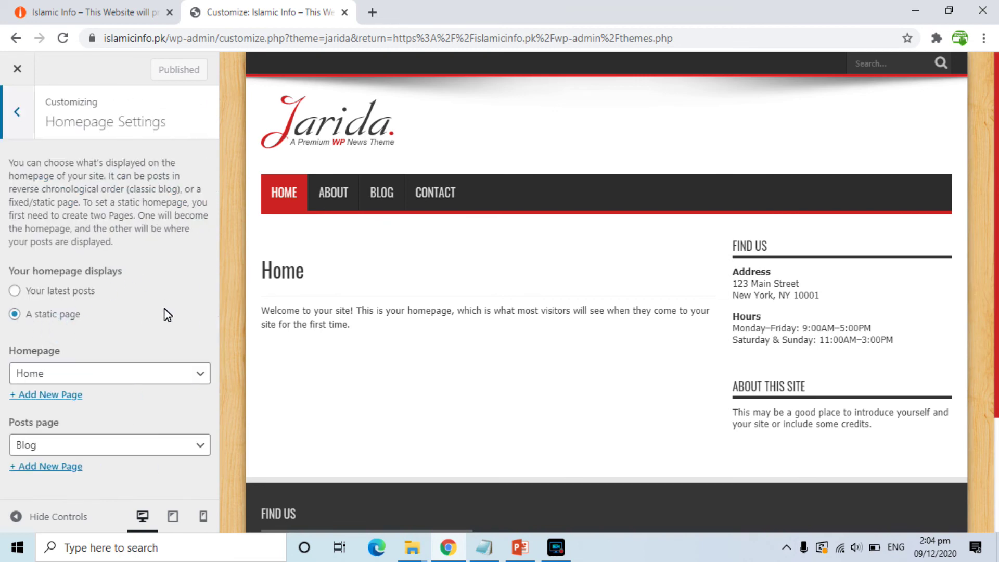
pyautogui.click(18, 121)
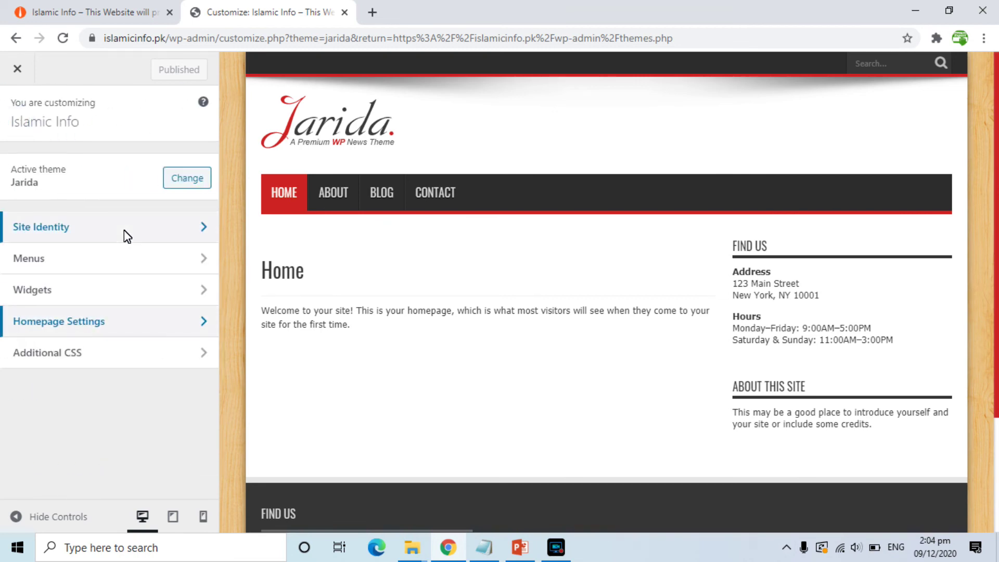
pyautogui.click(16, 41)
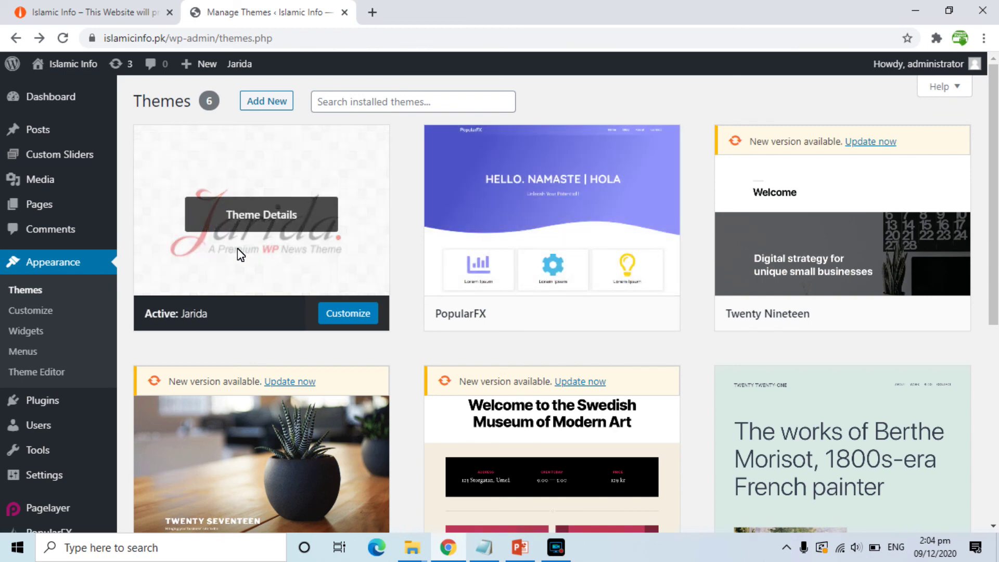
# - Search google.com.pk for "free wordpress themes" in a new browser tab
pyautogui.click(372, 14)
pyautogui.write('google.com.pk')
pyautogui.press('Return')
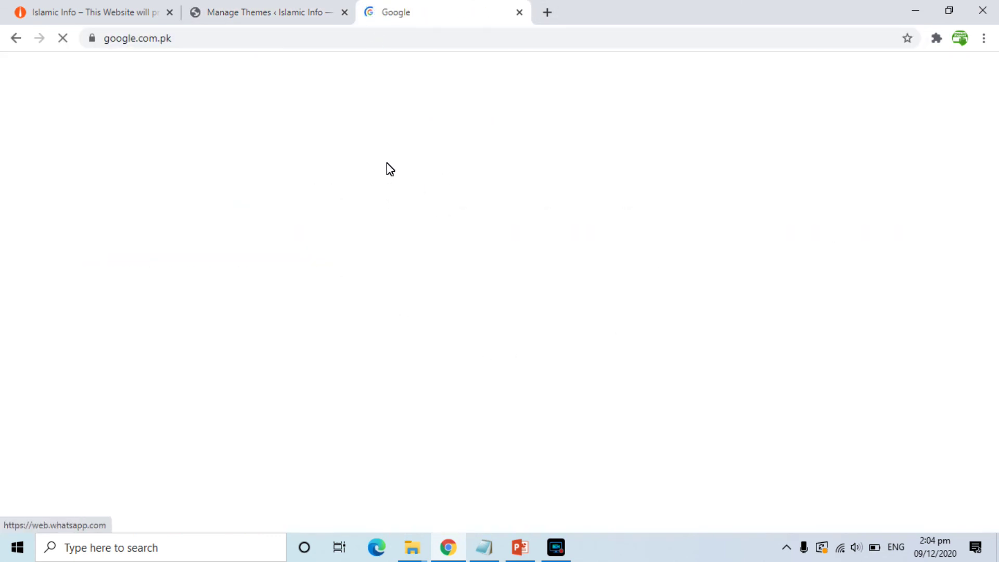
pyautogui.write('fre')
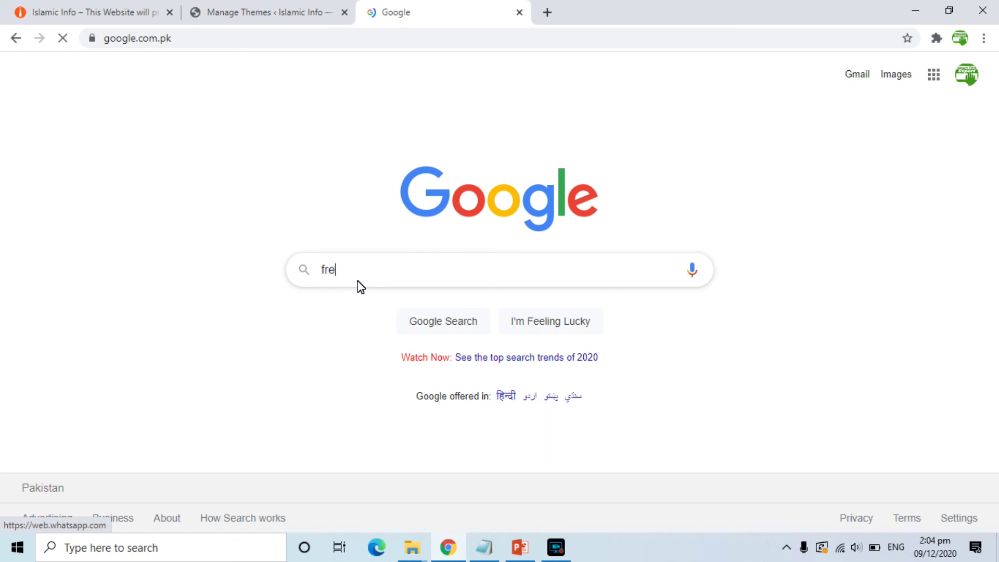
pyautogui.write('e wordpress th')
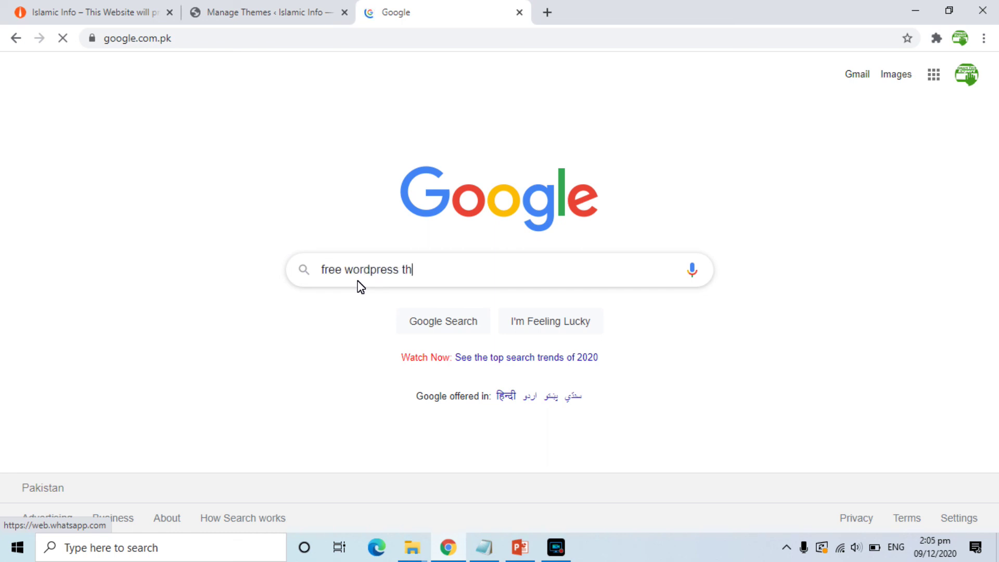
pyautogui.write('emes')
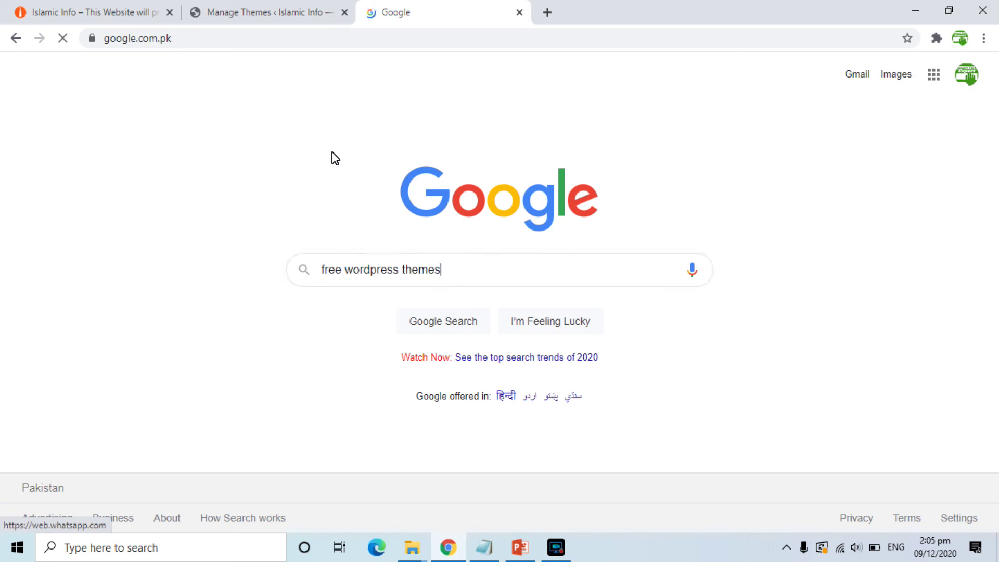
# - Look over the search results for free WordPress themes and return to the installed themes page
pyautogui.click(271, 6)
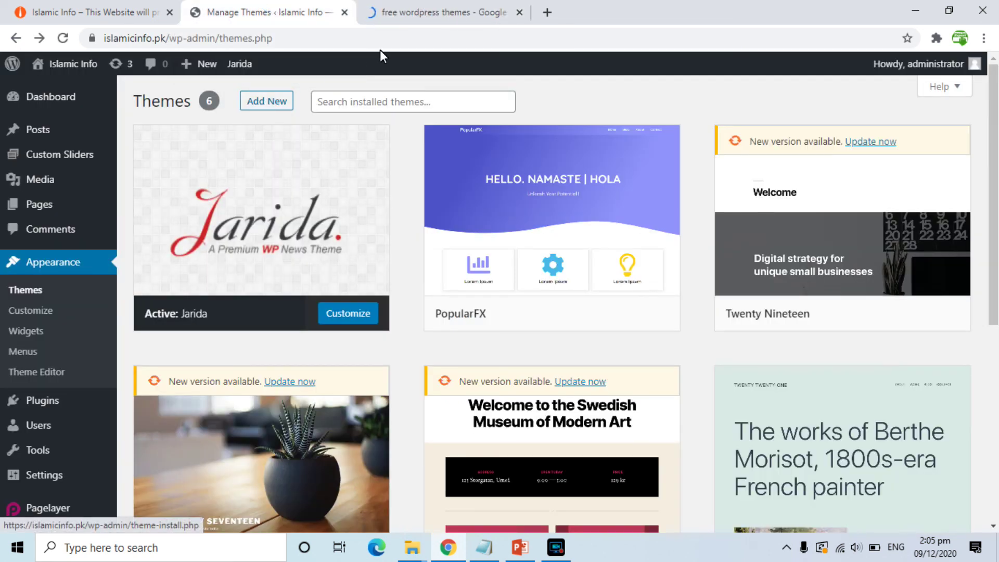
pyautogui.click(422, 7)
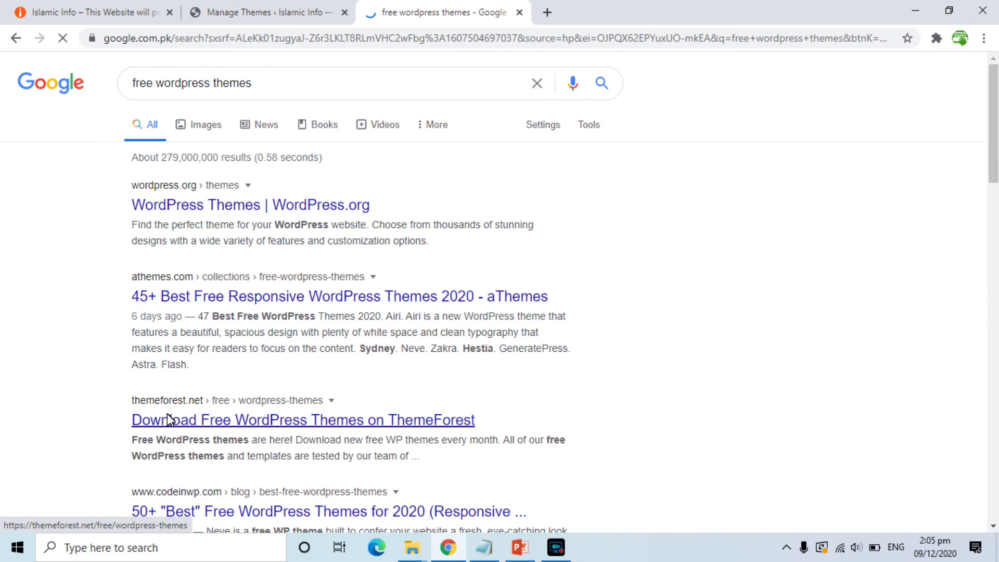
pyautogui.click(270, 7)
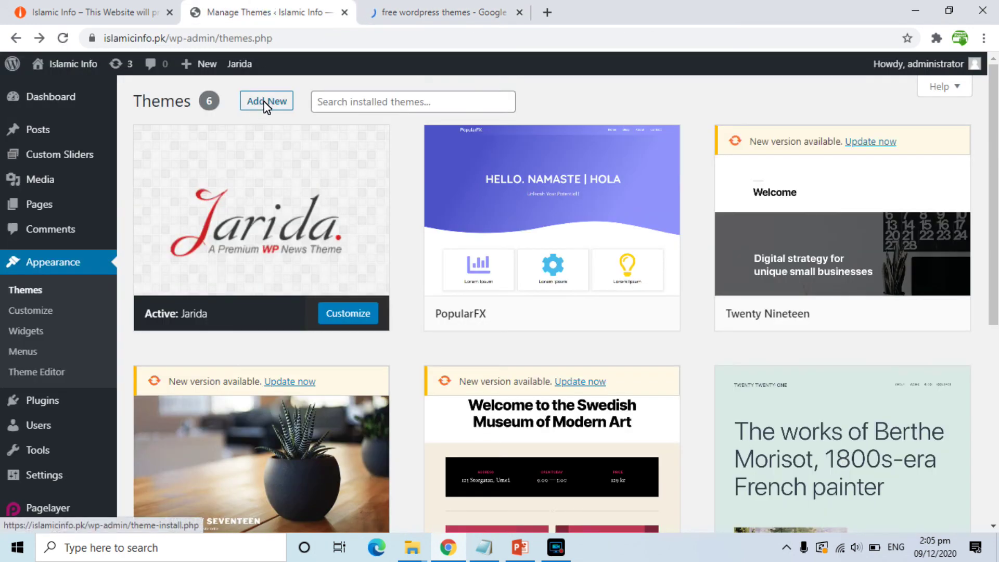
pyautogui.moveTo(259, 222)
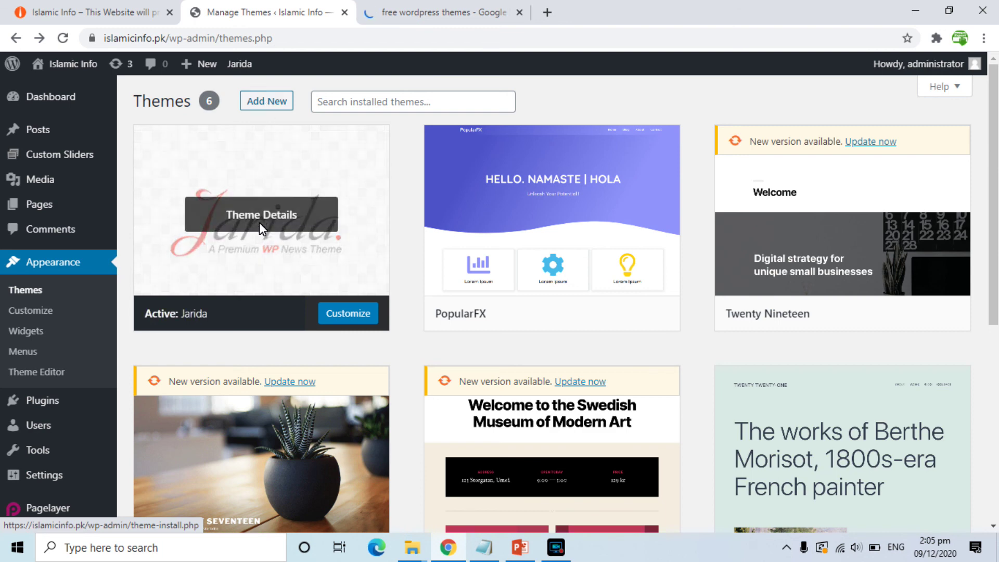